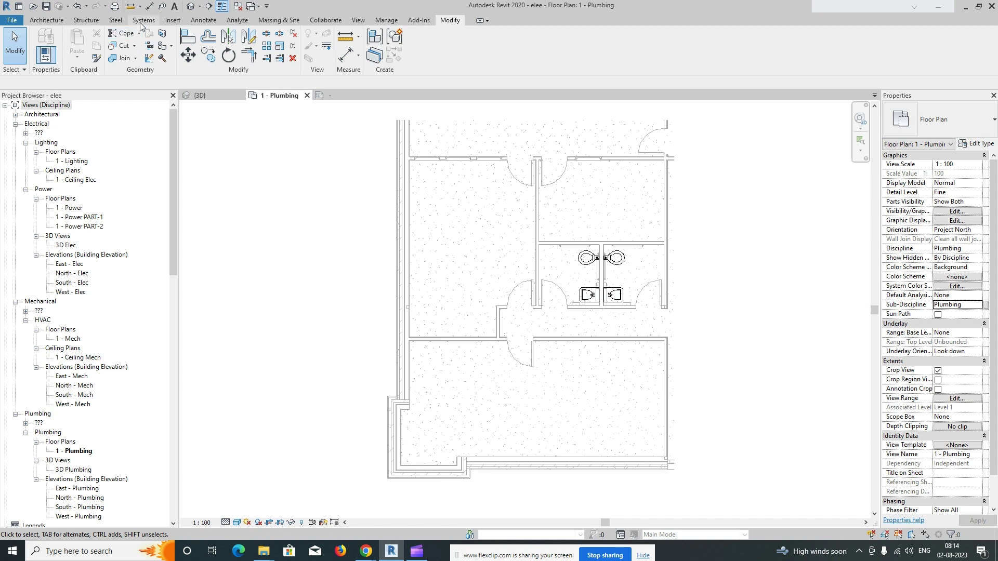
Start the Pipe command with the Standard pipe type and the Domestic Cold Water system type.
left_click(139, 23)
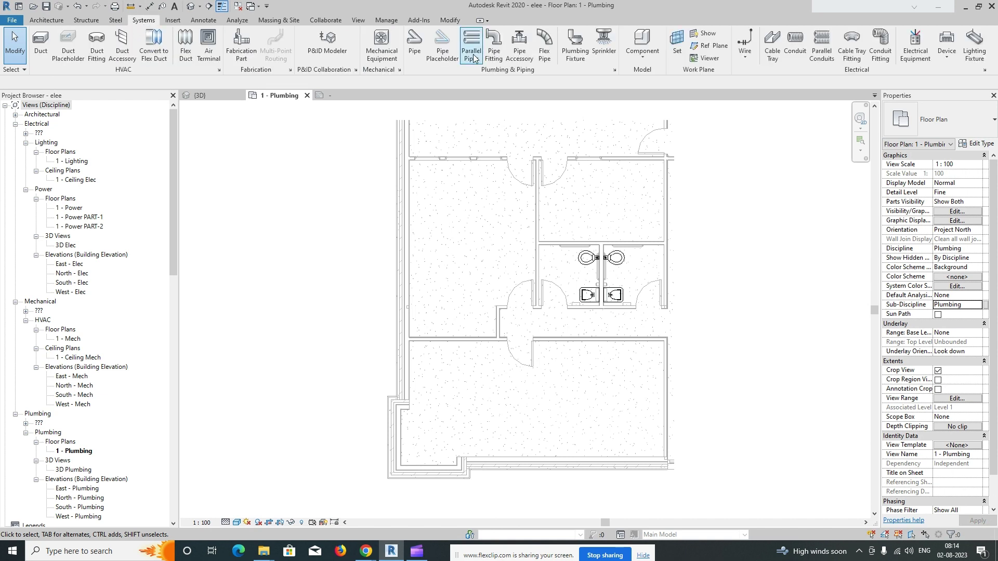
left_click(416, 47)
left_click(959, 123)
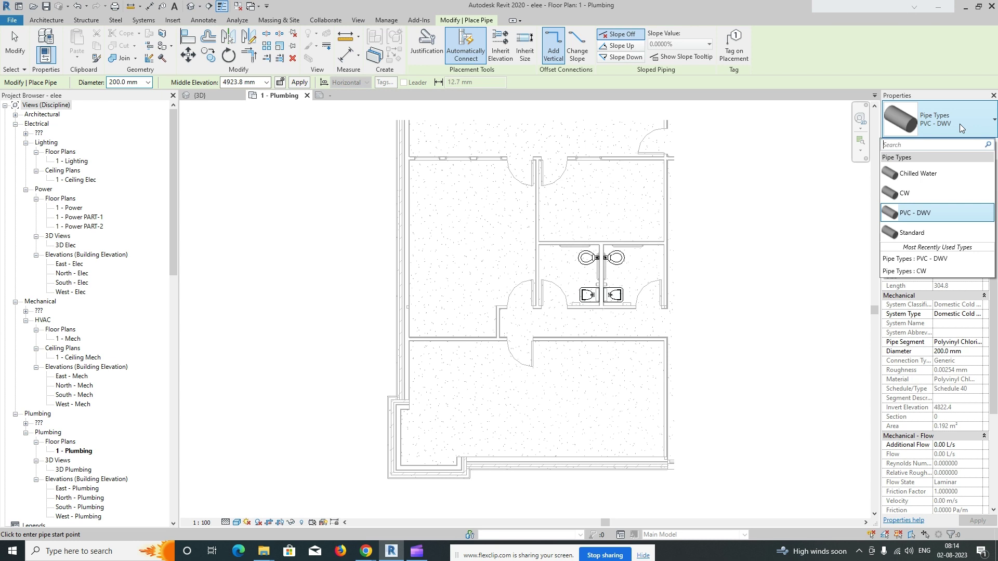
left_click(930, 234)
left_click(975, 315)
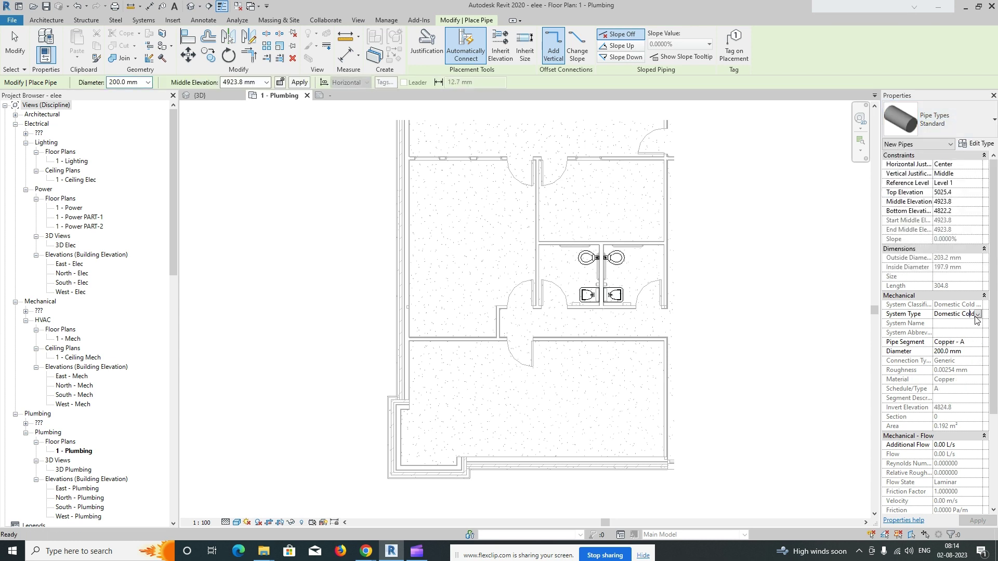
left_click(977, 315)
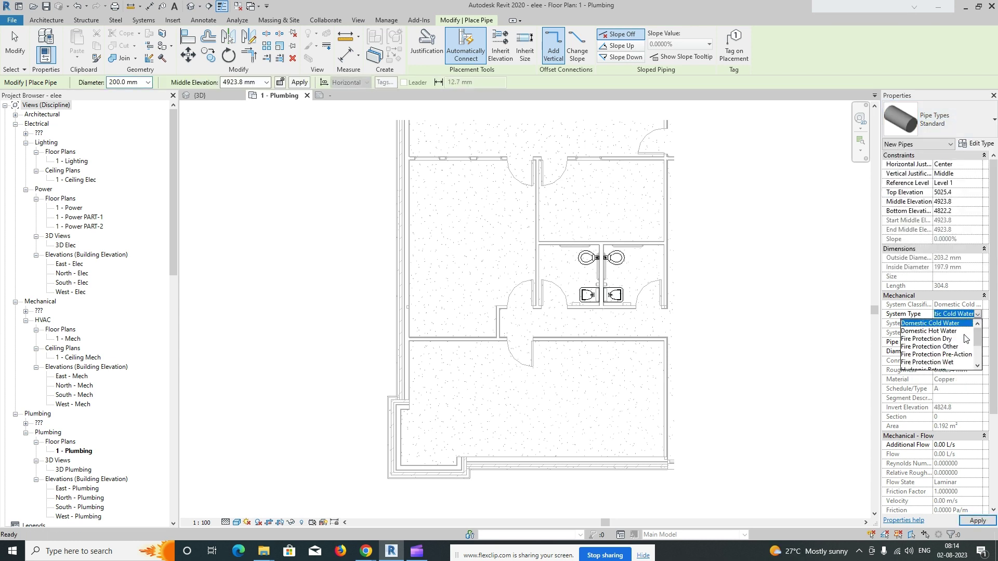
left_click(935, 327)
Duplicate the Standard pipe type as a new type named DC.
left_click(977, 144)
left_click(521, 168)
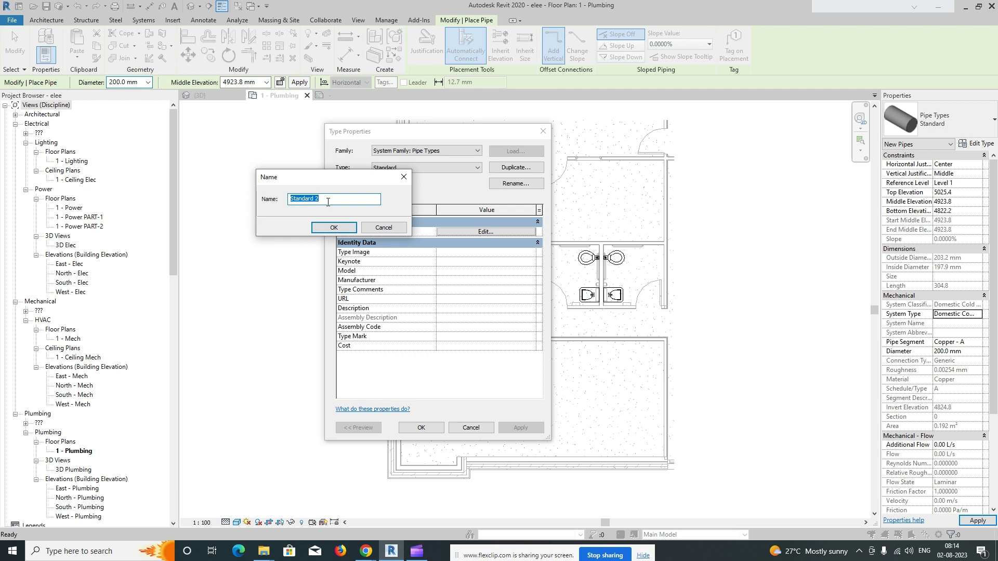
left_click(333, 228)
left_click(421, 427)
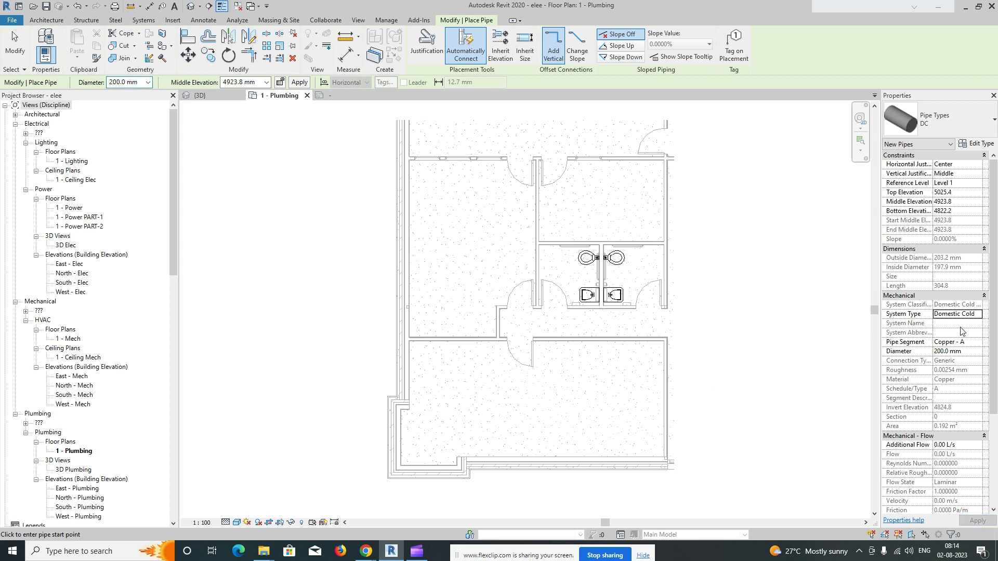
Check the diameters available for the DC pipe type, then leave the Pipe command.
left_click(147, 82)
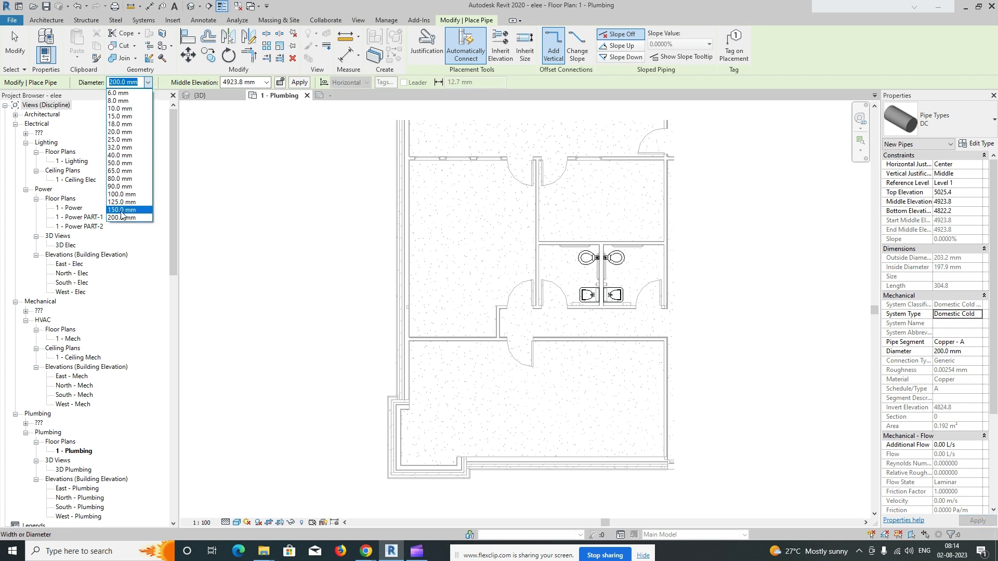
key("Escape")
key("Escape")
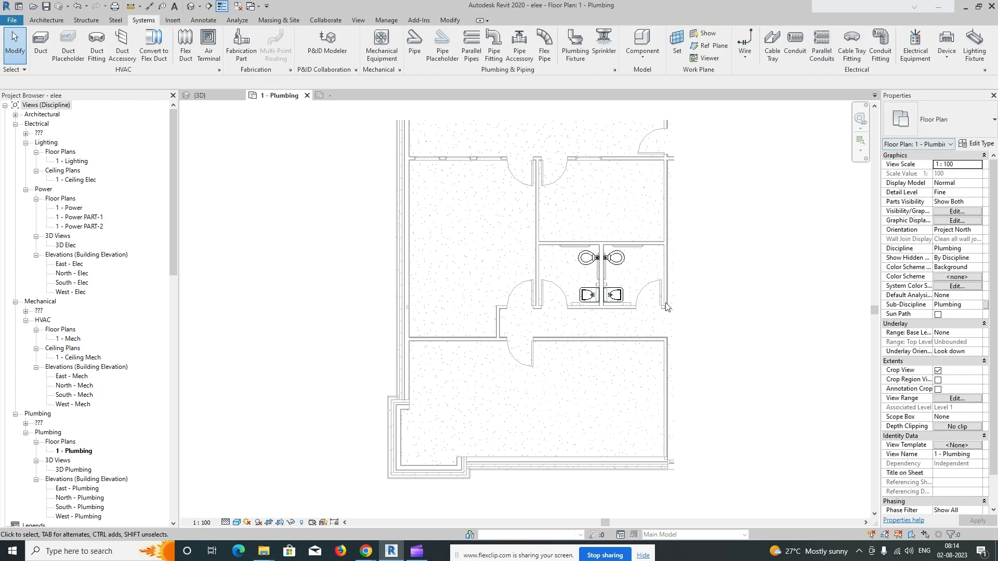
left_click(414, 44)
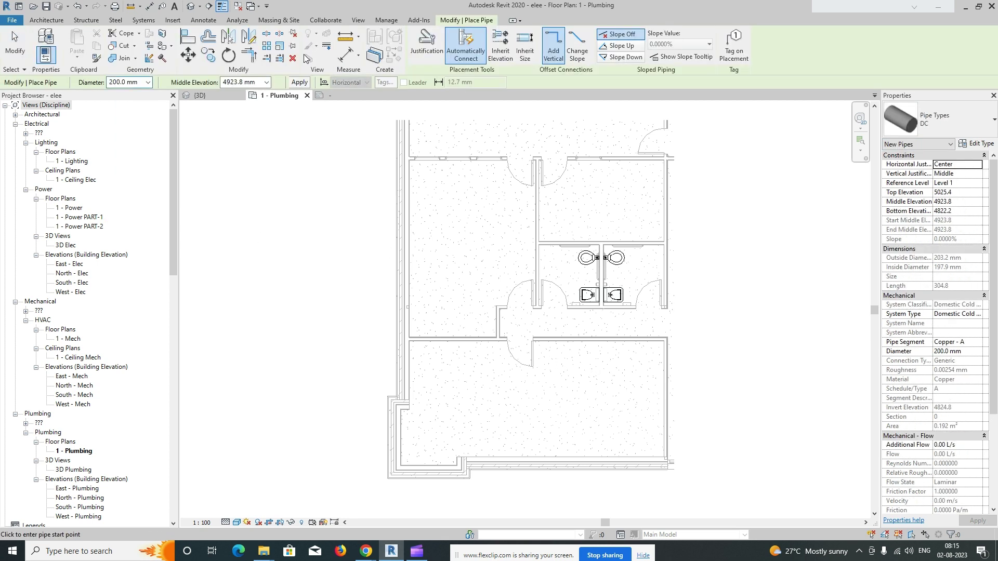
key("Escape")
key("Escape")
Examine the Copper - A pipe size catalog under Segments and Sizes in the mechanical settings.
left_click(382, 19)
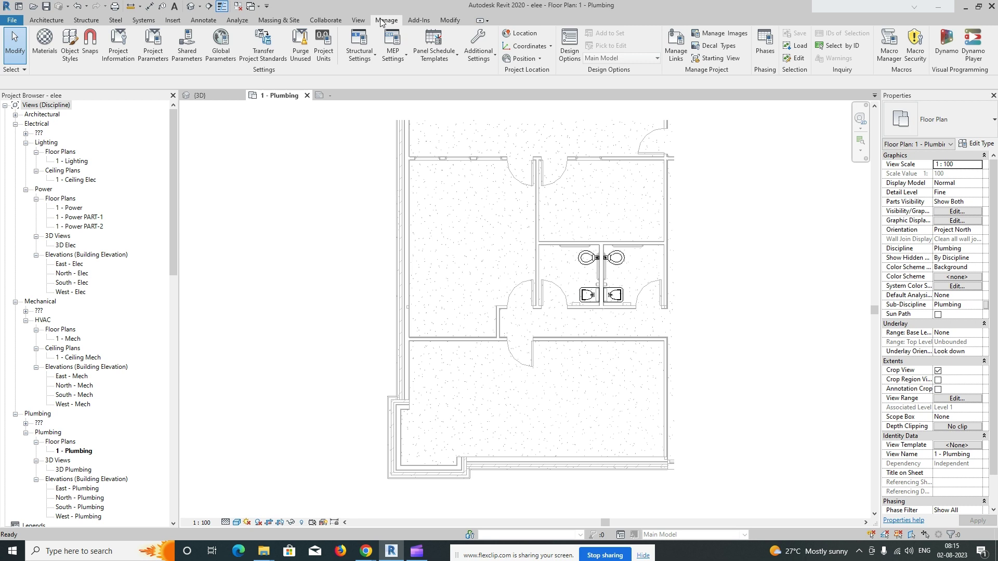
left_click(405, 58)
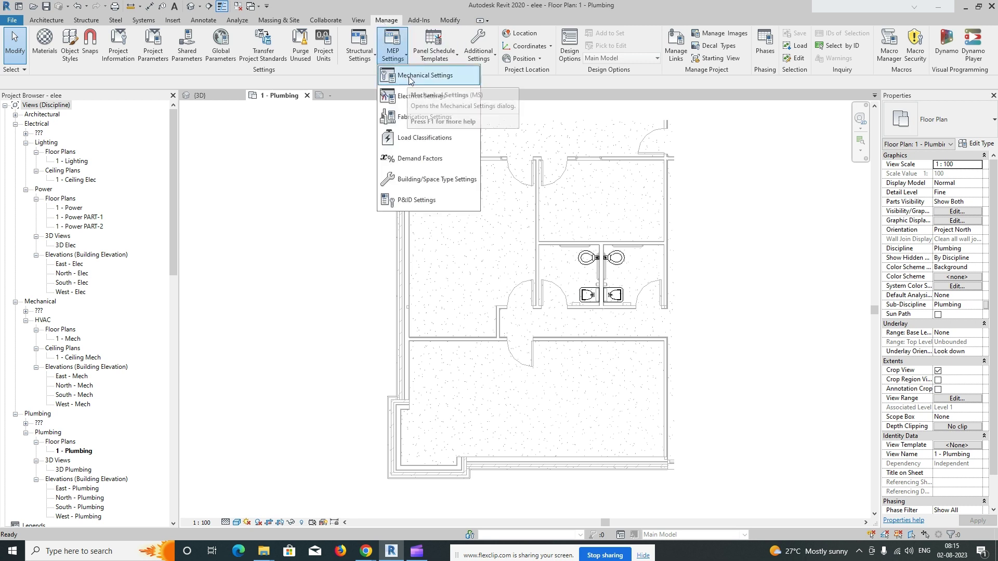
left_click(409, 77)
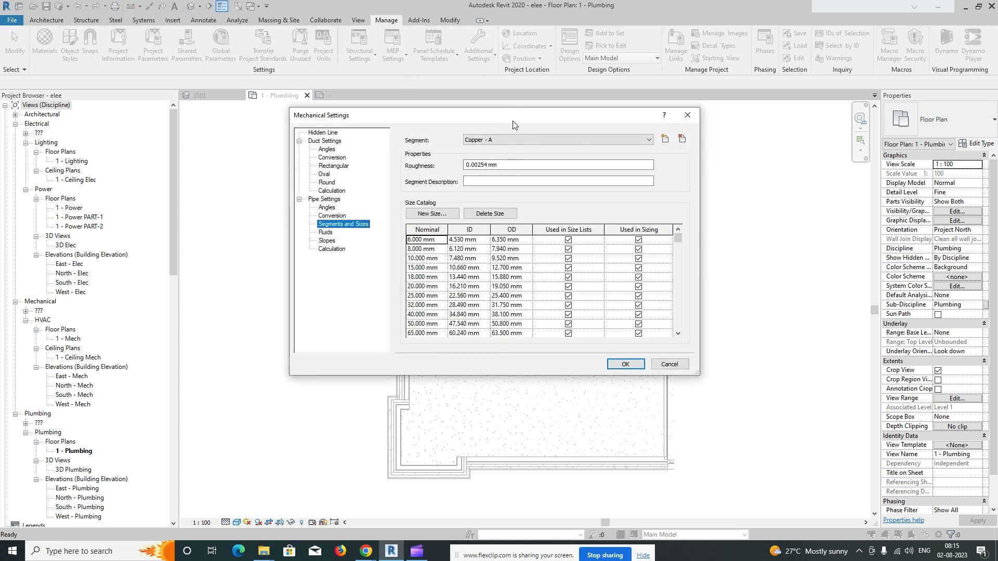
key("Escape")
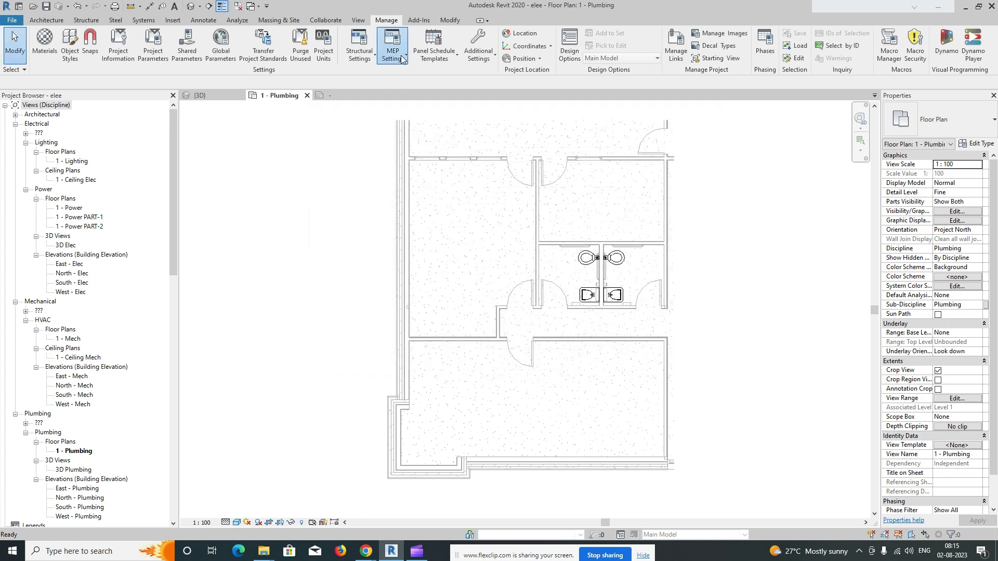
left_click(393, 55)
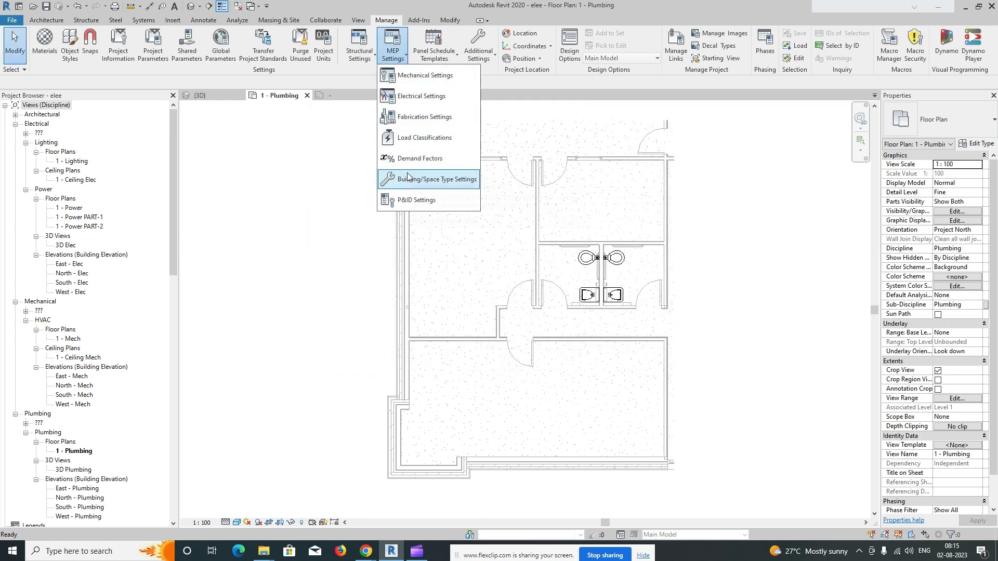
left_click(414, 77)
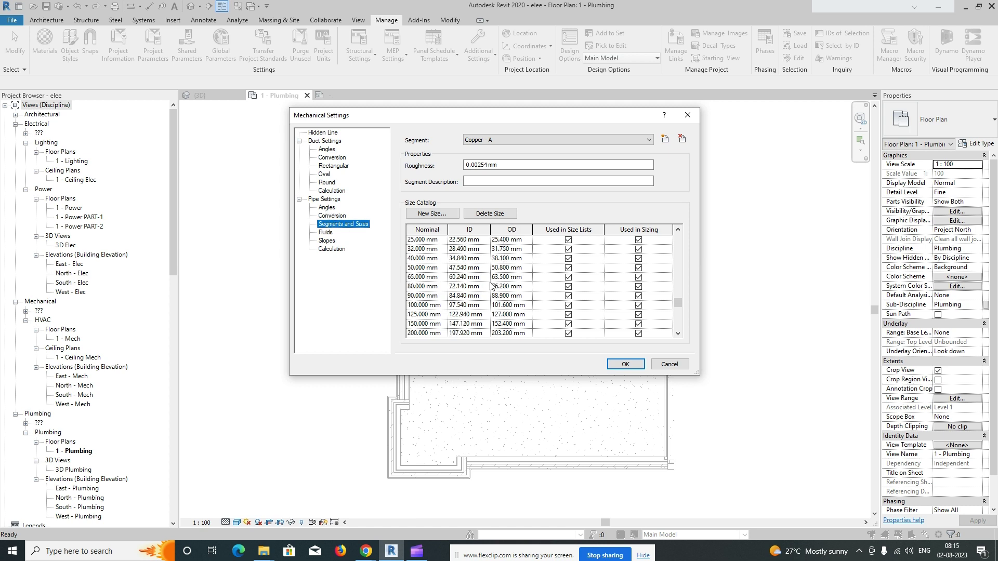
Inspect the diameter fields for adding a new Copper - A pipe size, then close the mechanical settings.
left_click(433, 214)
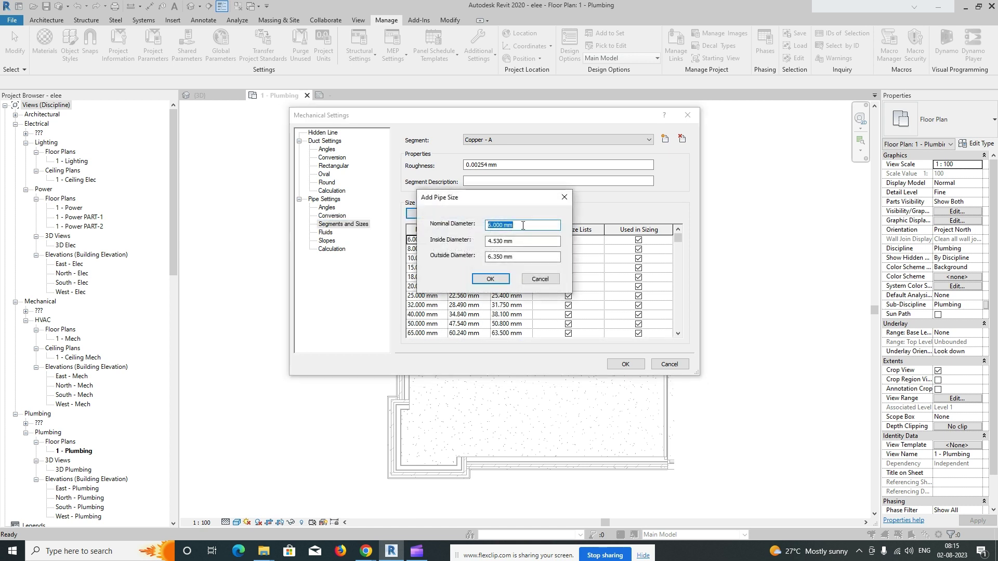
left_click(484, 280)
left_click(547, 283)
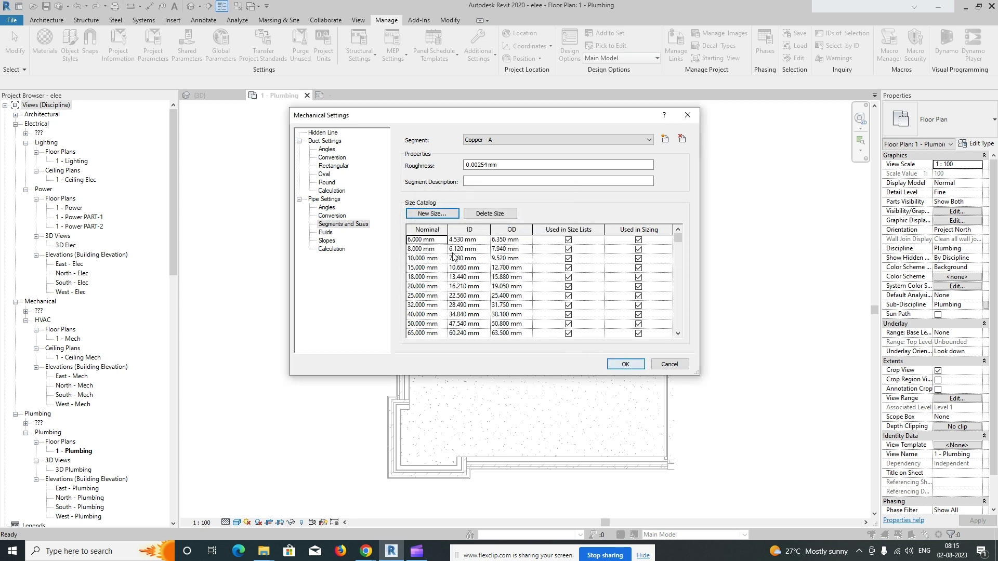
left_click(623, 364)
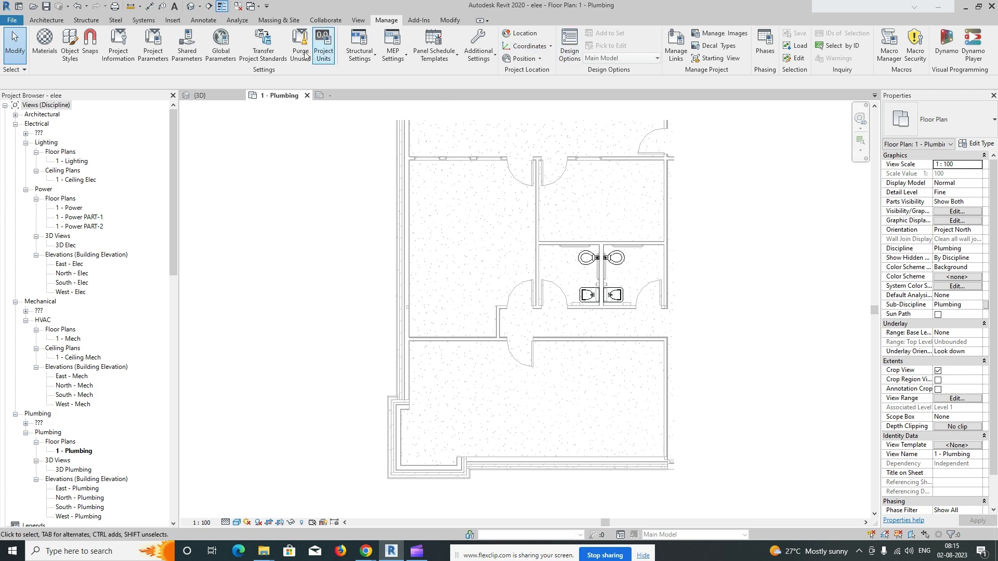
Start the Pipe command and review the DC type's routing preferences and its segment sizes.
left_click(143, 19)
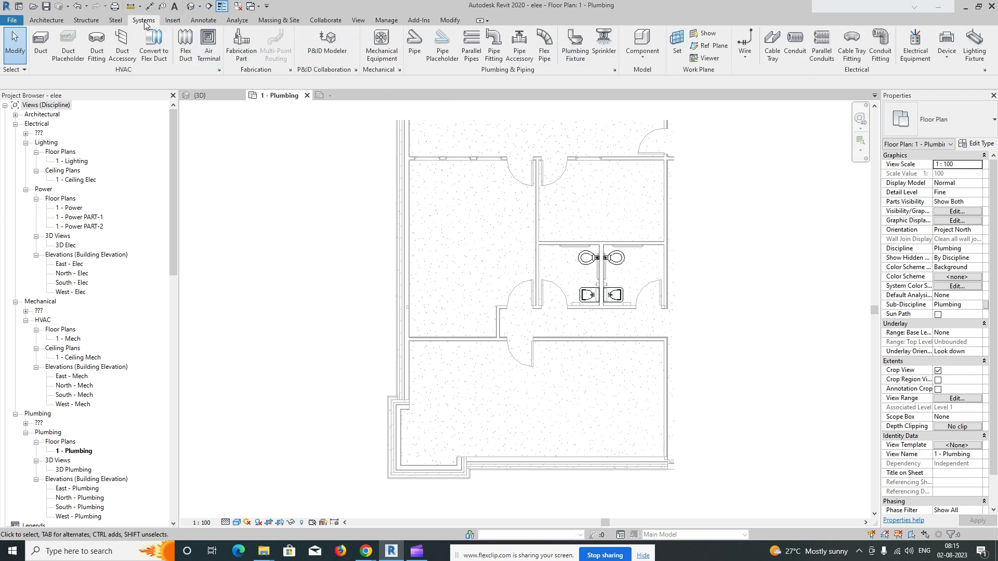
left_click(414, 47)
left_click(977, 144)
left_click(491, 232)
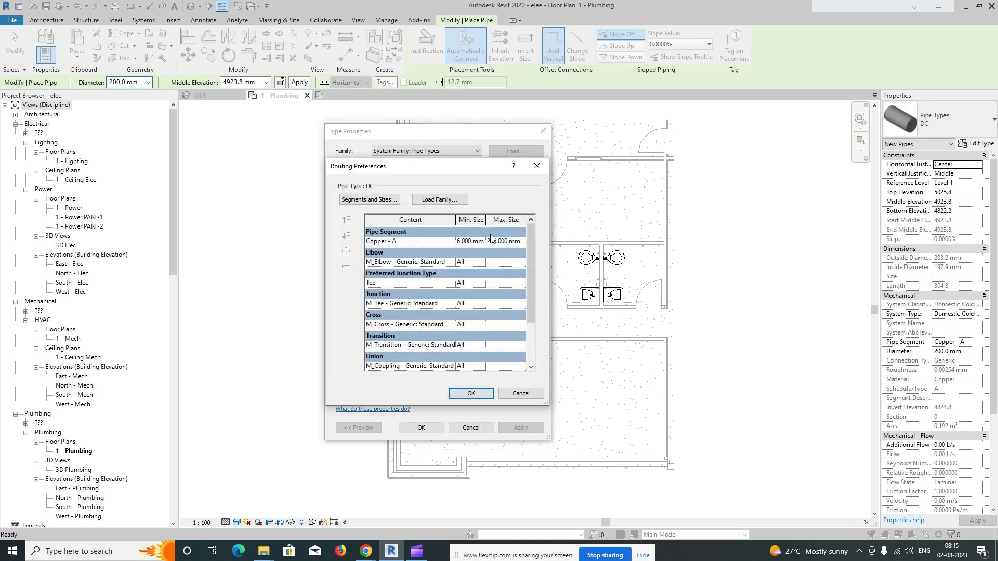
scroll(463, 261, "down", 2)
scroll(462, 261, "up", 2)
left_click(370, 200)
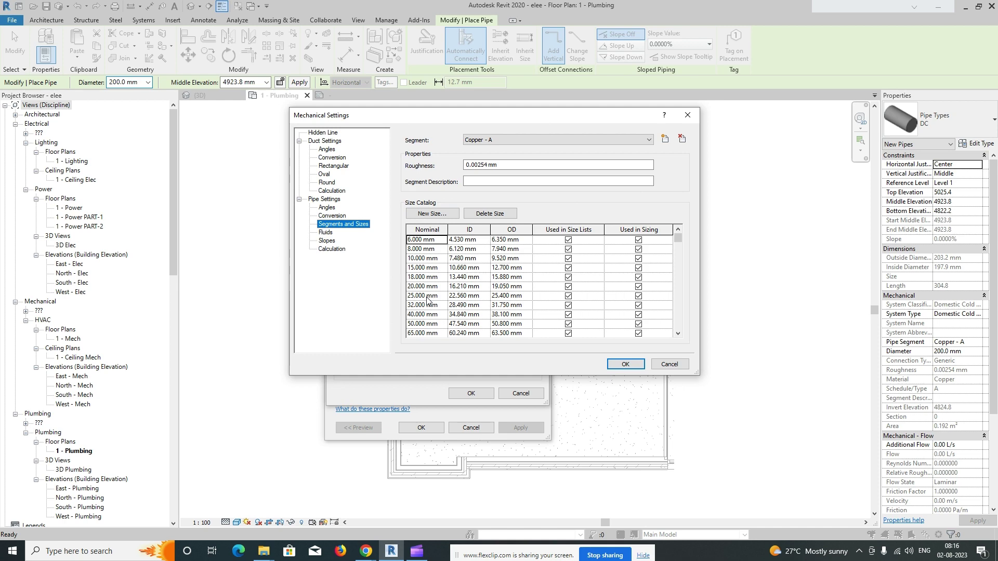
left_click(625, 364)
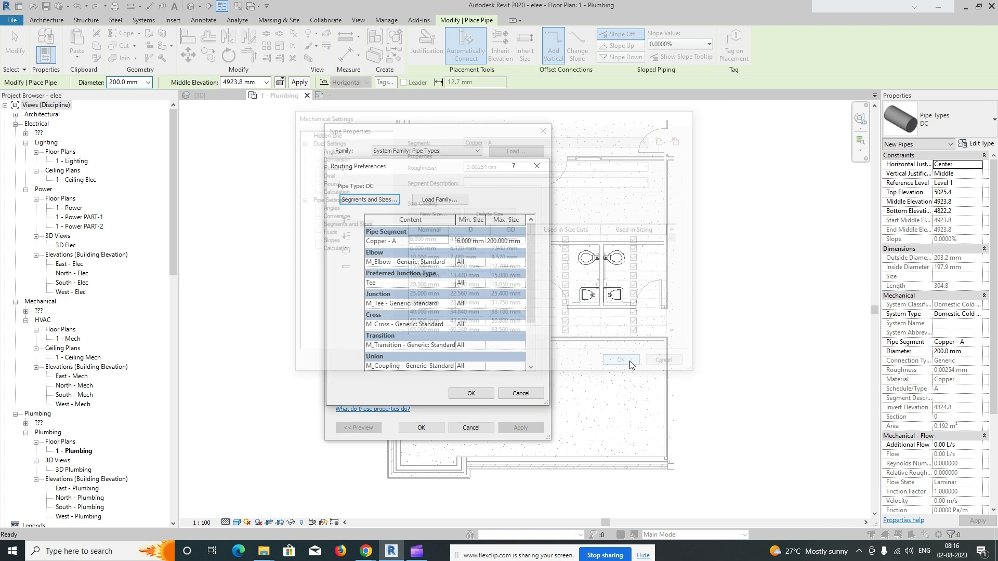
left_click(468, 394)
left_click(421, 427)
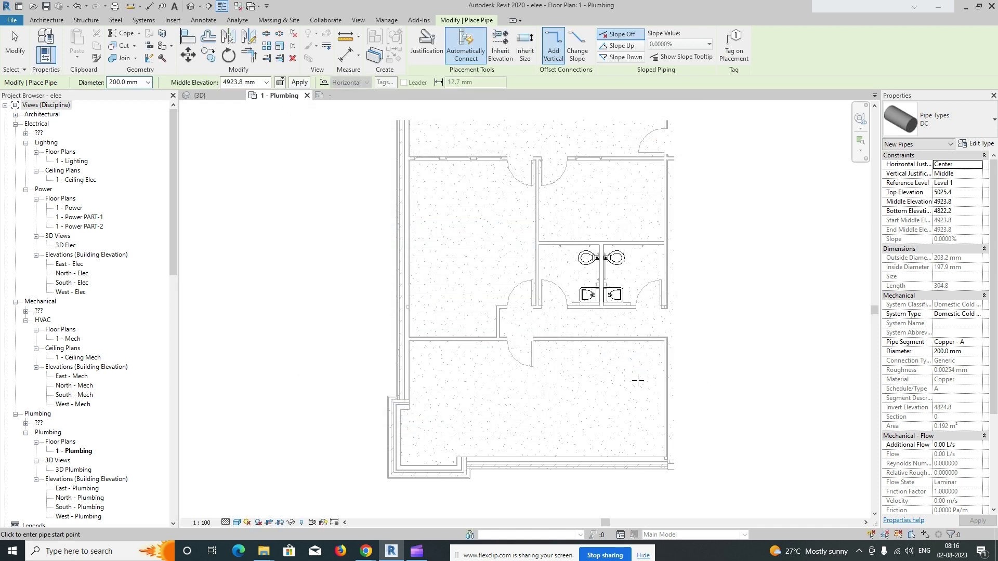
Draw an L-shaped DC pipe run at 500 mm middle elevation, leftward across the lower room and about 8990 mm up through the left room.
left_click(266, 82)
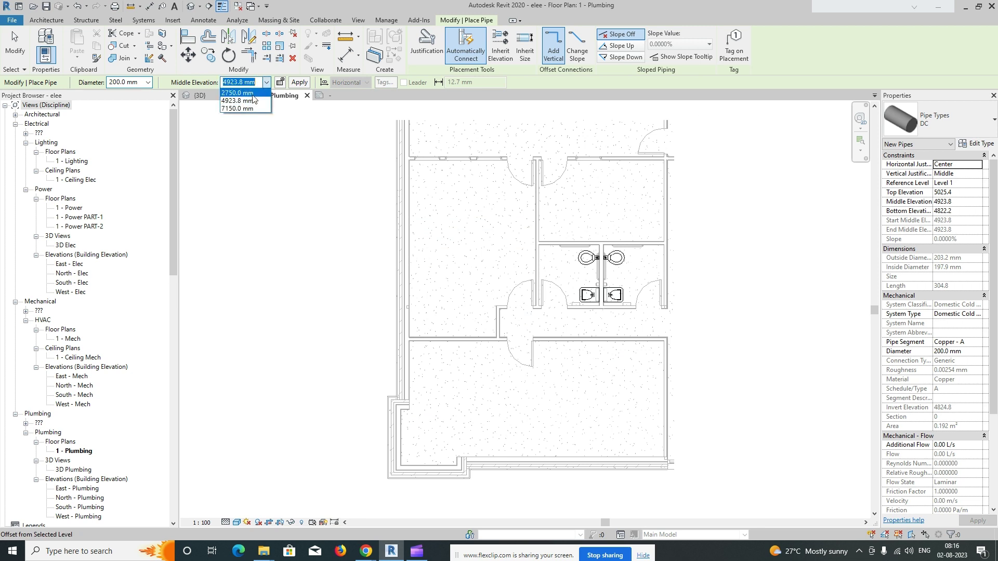
left_click(256, 83)
type("500")
key("Return")
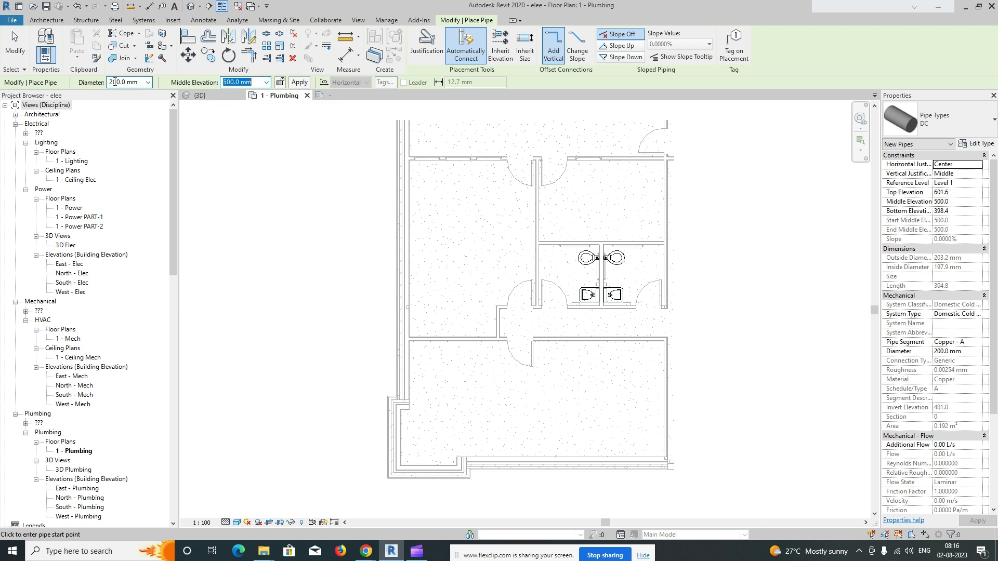
left_click(658, 425)
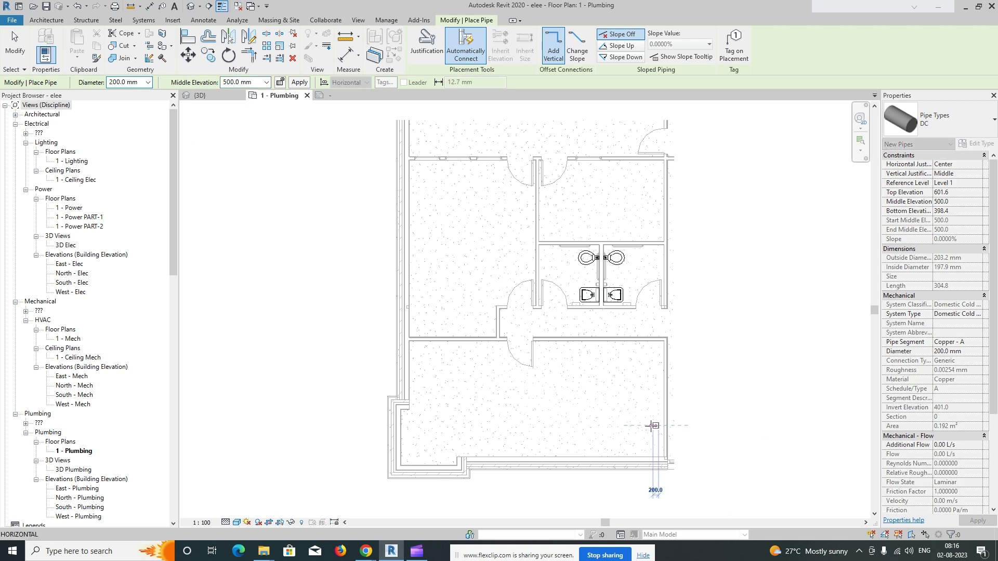
left_click(436, 426)
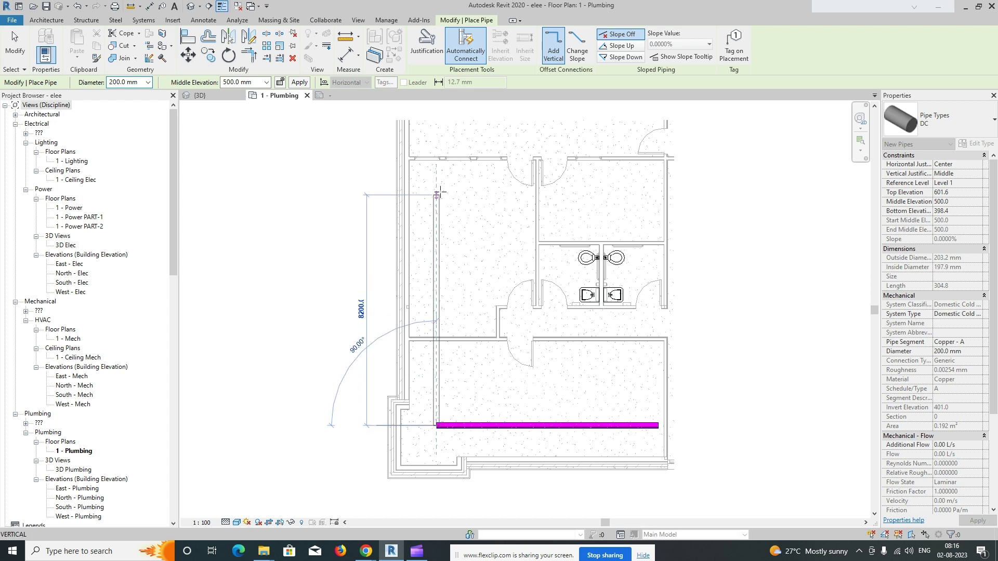
left_click(436, 170)
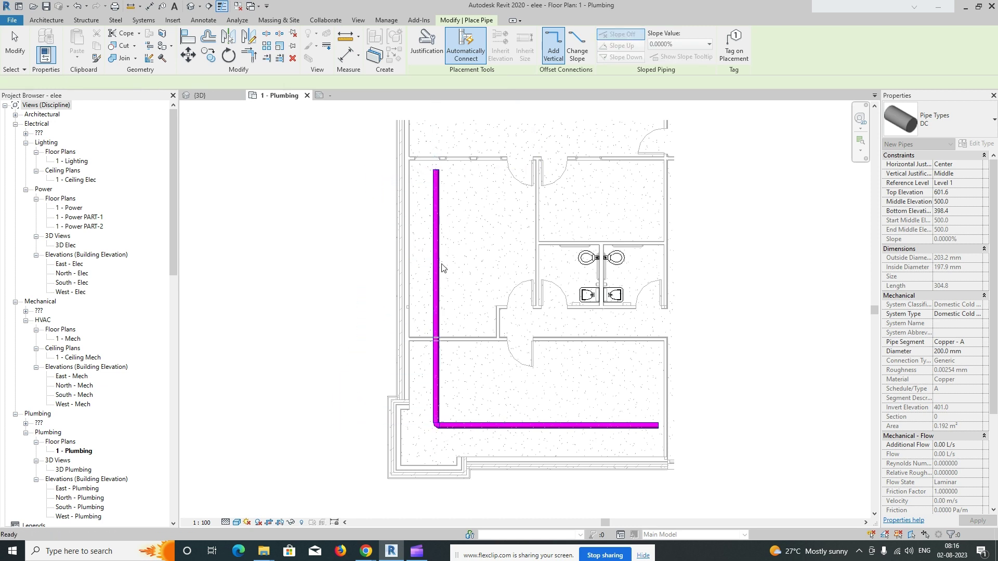
key("Escape")
key("Escape")
Create a similar pipe branching horizontally from the vertical pipe to the right through both toilet rooms.
scroll(501, 422, "up", 1)
middle_click_drag(501, 421, 481, 422)
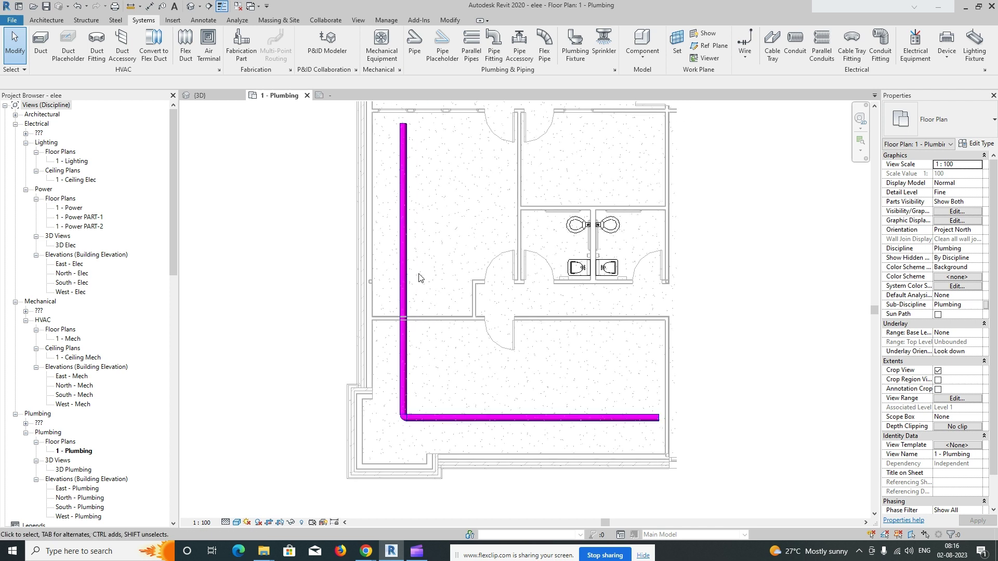
middle_click_drag(418, 278, 413, 336)
right_click(399, 307)
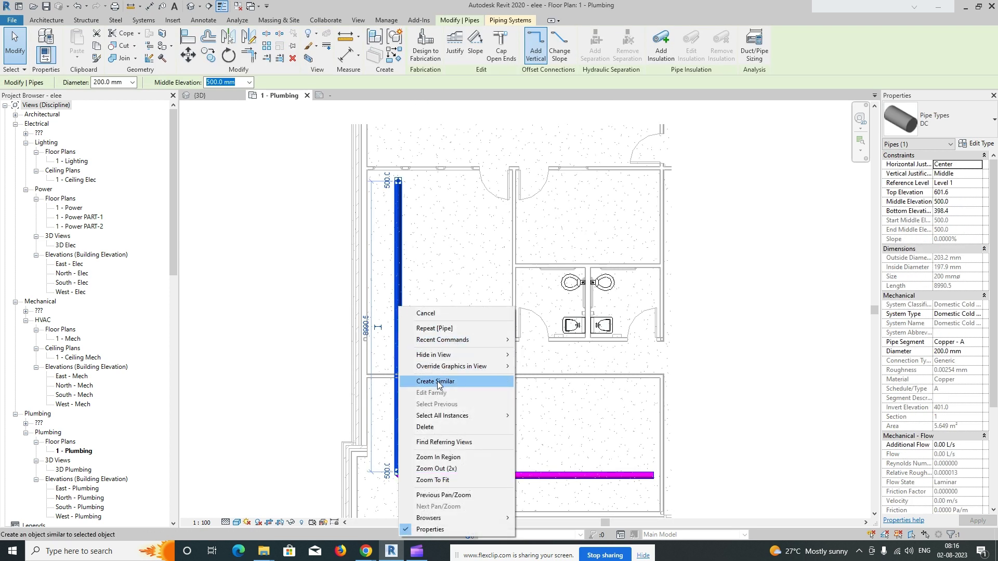
left_click(437, 383)
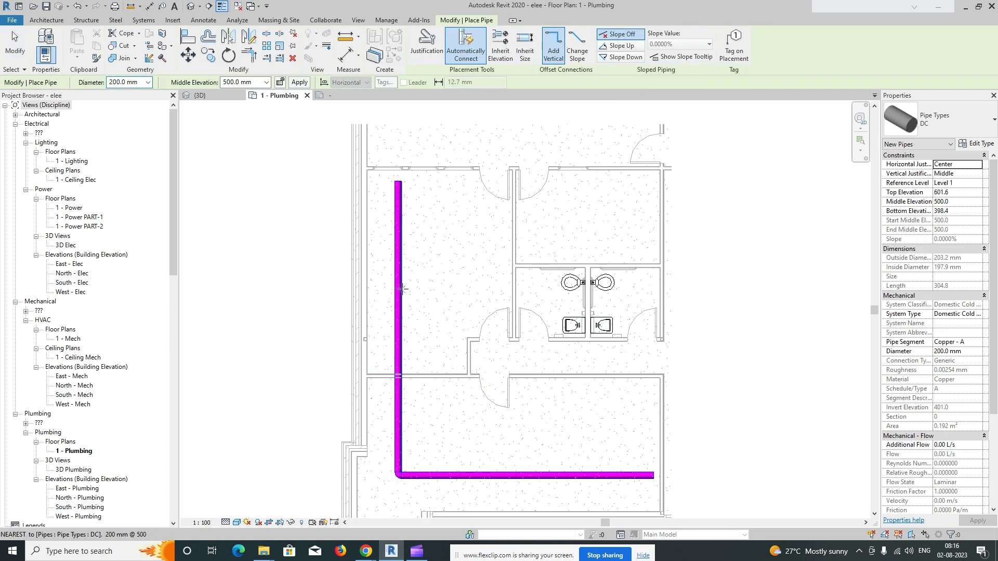
left_click(645, 297)
key("Escape")
key("Escape")
Change the tee fitting at the branch junction to M_Tee Sanitary - PVC - Sch 40 - DWV, Standard.
scroll(396, 306, "up", 2)
scroll(395, 307, "up", 1)
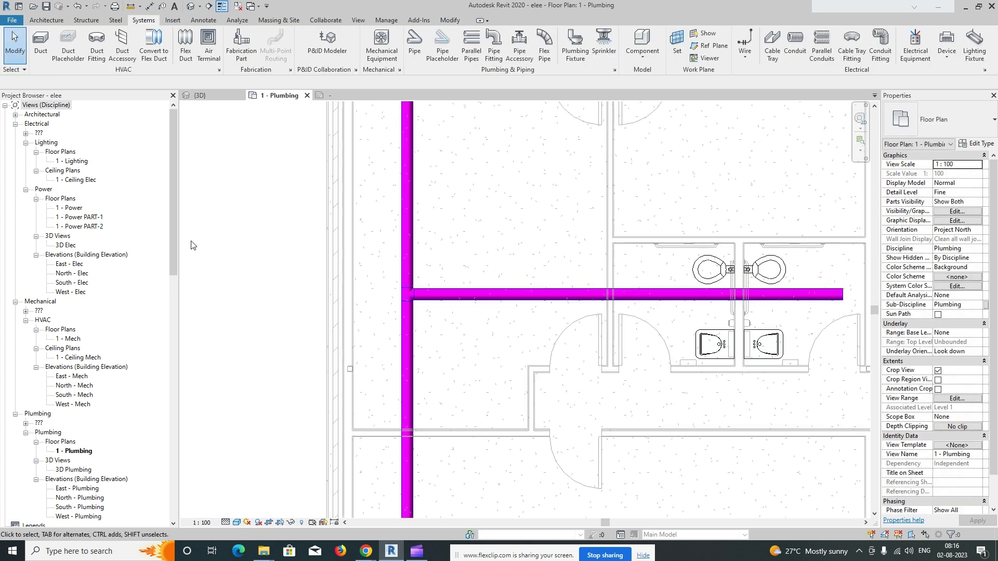
left_click(408, 294)
left_click(464, 340)
scroll(437, 292, "down", 1)
left_click_drag(296, 255, 496, 338)
left_click(959, 124)
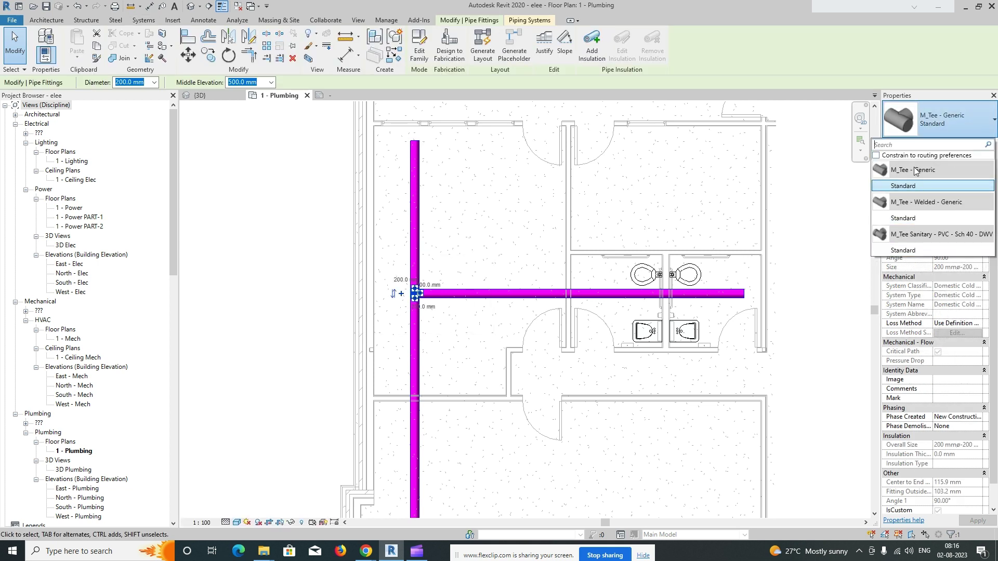
left_click(903, 249)
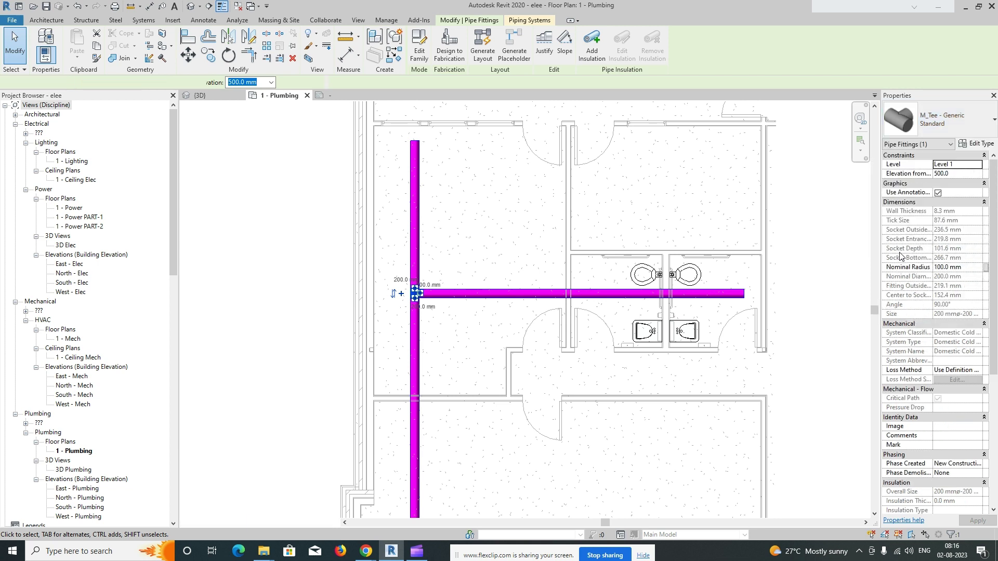
Change the elbow at the lower corner of the DC pipe run to M_Elbow - Welded - Generic, Standard.
left_click(463, 370)
middle_click_drag(474, 373, 458, 269)
left_click_drag(282, 354, 425, 459)
left_click(941, 120)
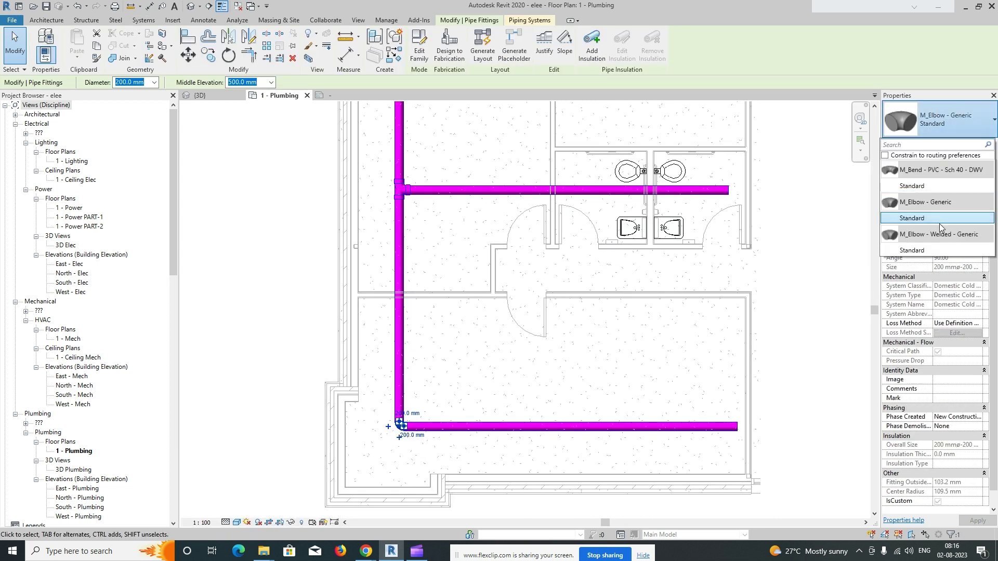
left_click(914, 251)
left_click(460, 416)
scroll(390, 266, "up", 4)
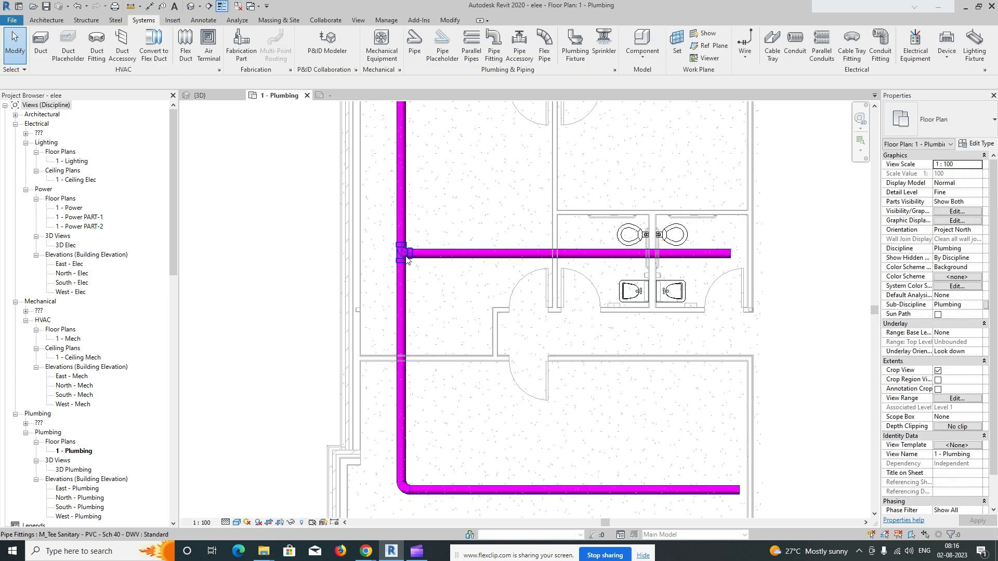
scroll(389, 266, "down", 4)
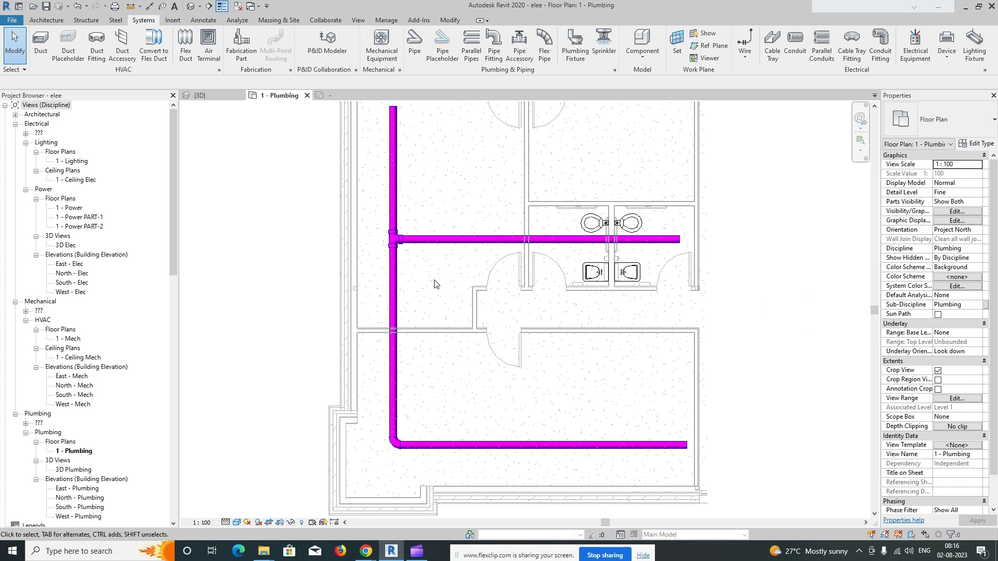
Remove the horizontal branch at the tee junction and stretch the remaining vertical DC pipe up through the left room.
scroll(377, 208, "down", 1)
left_click(440, 234)
key("Delete")
left_click(408, 210)
key("Delete")
left_click(405, 266)
left_click_drag(404, 241, 405, 167)
Start a new pipe with the Domestic Hot Water system type and open its type properties.
key("p")
key("i")
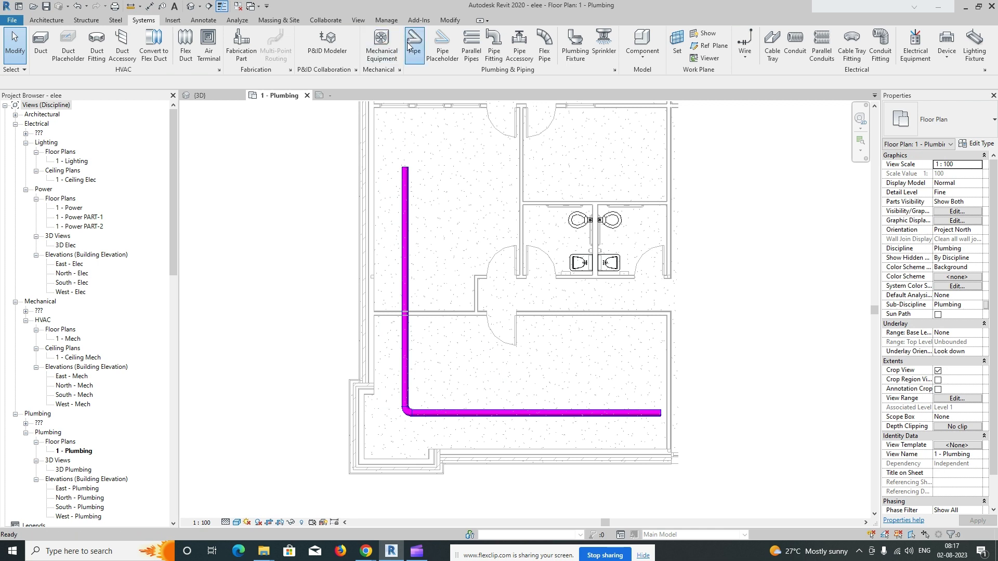
left_click(967, 314)
left_click(977, 314)
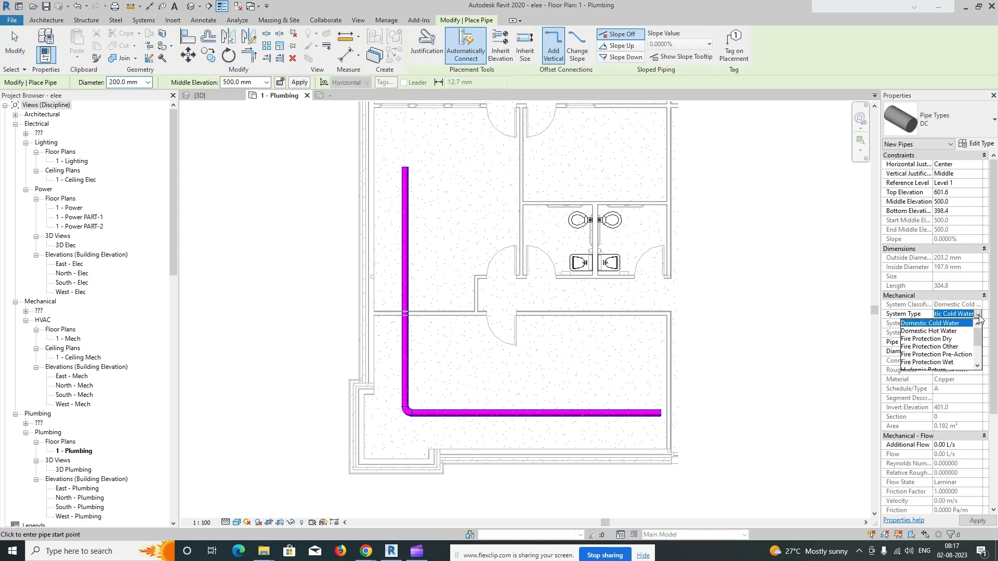
left_click(945, 331)
left_click(976, 144)
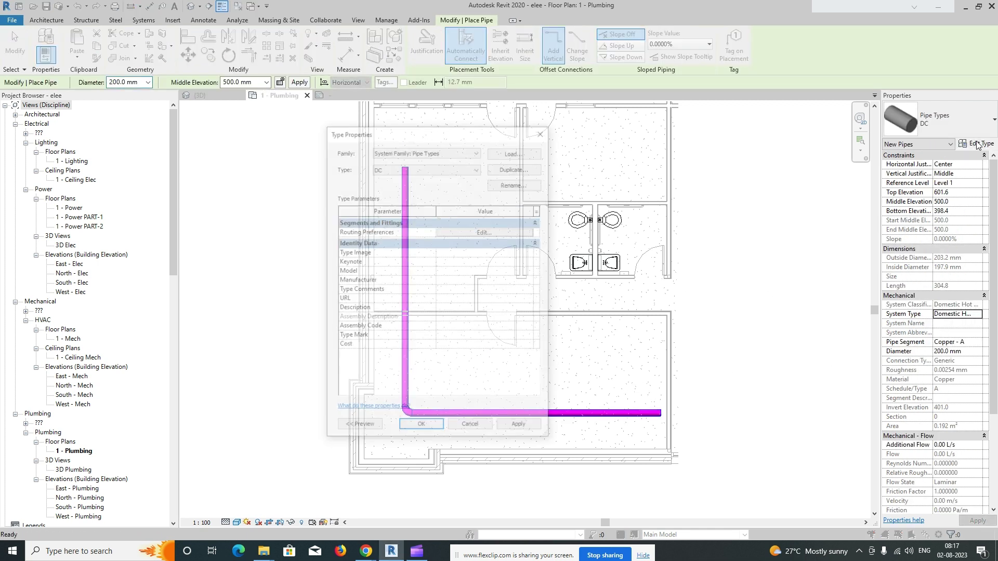
Try to duplicate the DC pipe type under the name CW.
left_click(520, 168)
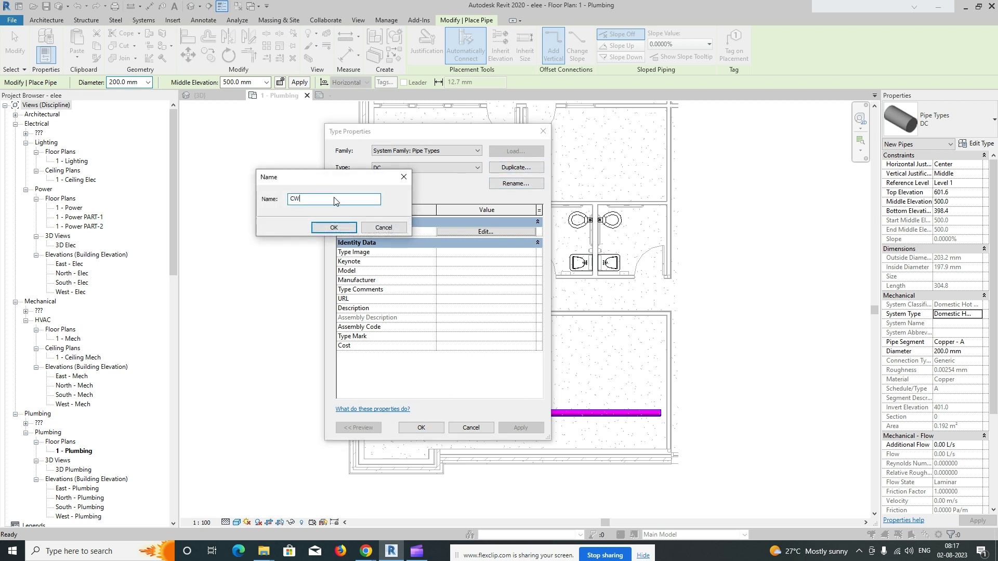
left_click(323, 229)
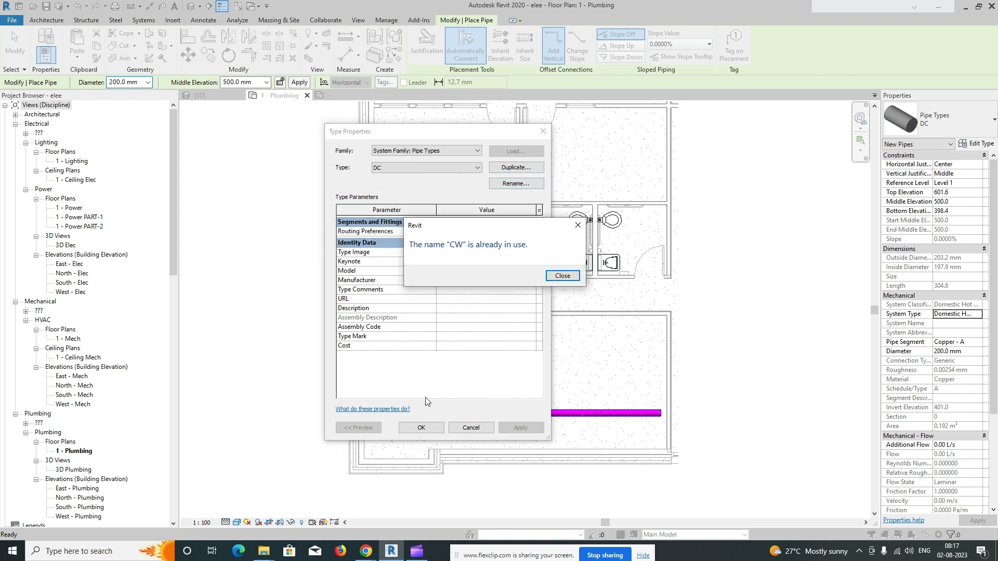
left_click(563, 276)
Duplicate the DC pipe type as CWP and make it the type for the new pipes.
left_click(511, 169)
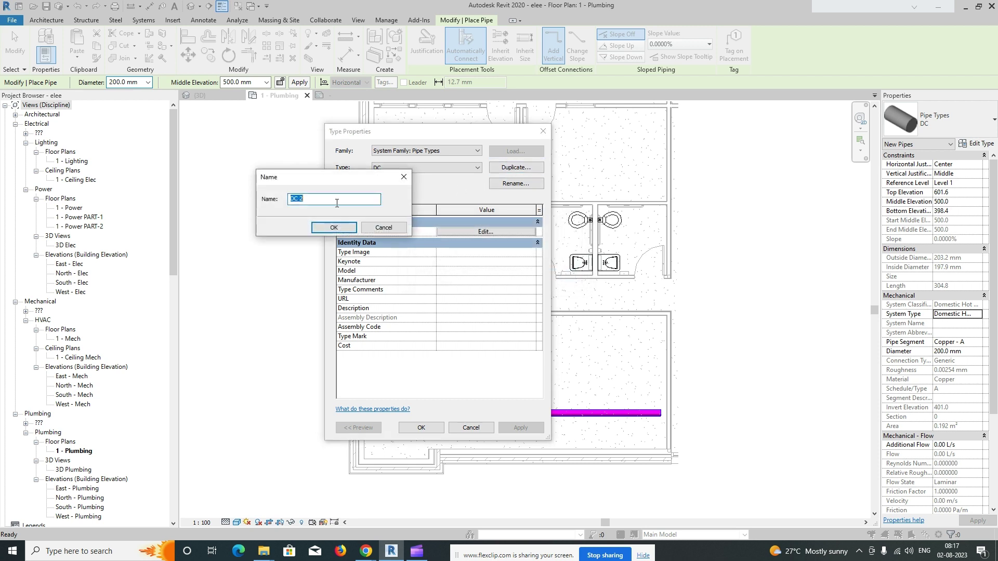
type("CWP")
left_click(342, 225)
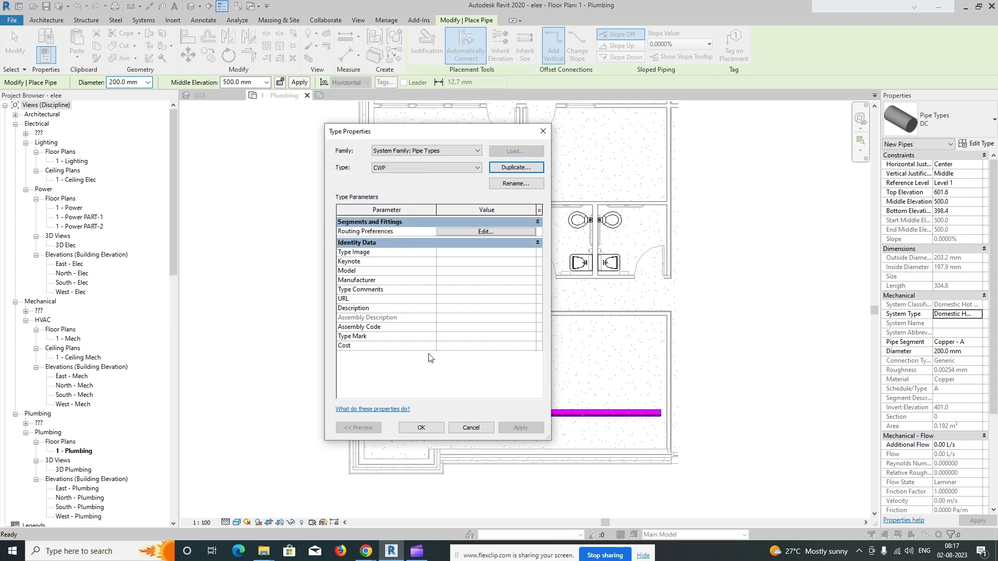
left_click(421, 428)
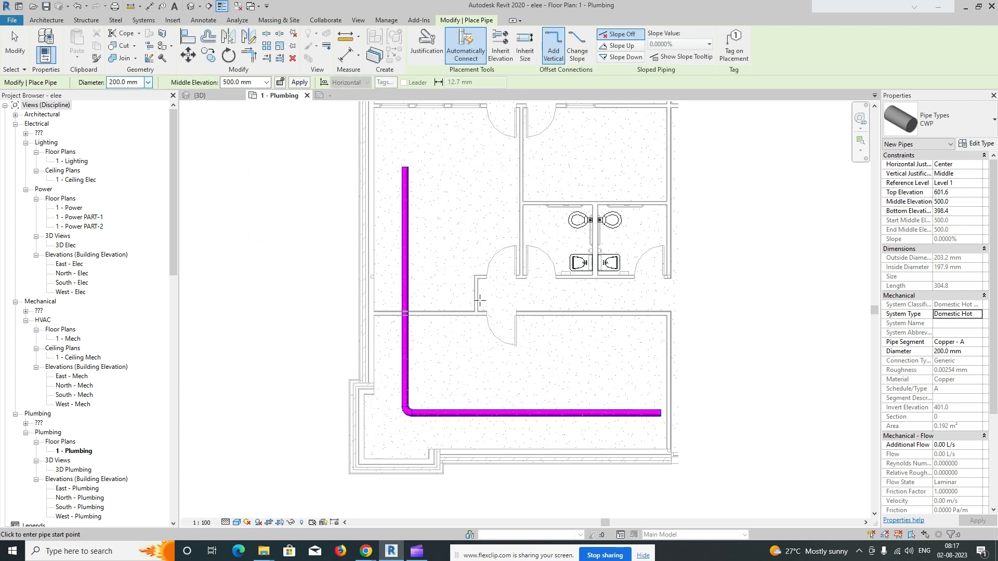
Draw an L-shaped 200 mm CWP hot-water pipe run at 500 mm middle elevation, parallel to and inside the DC run.
left_click(660, 400)
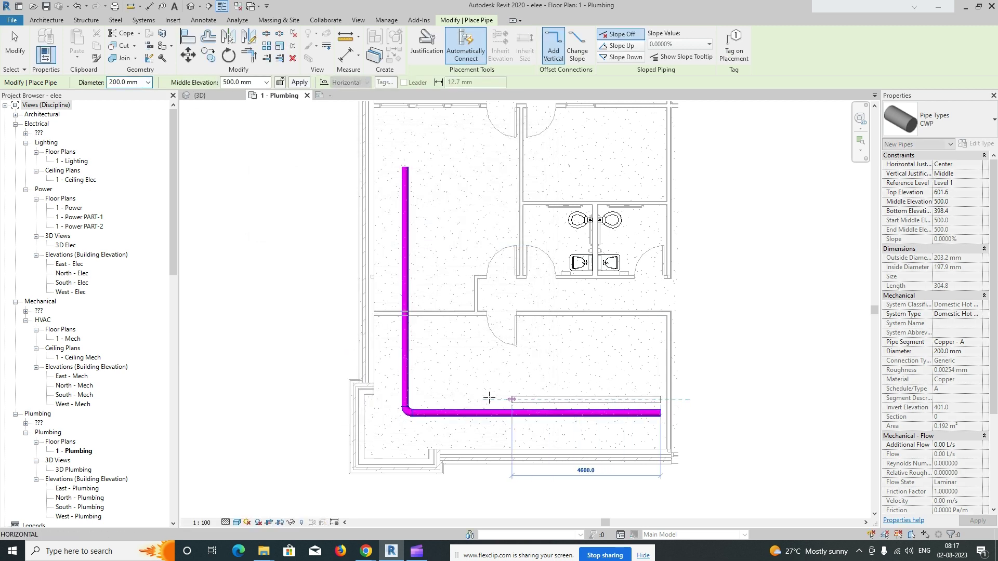
left_click(425, 399)
left_click(425, 167)
key("Escape")
key("Escape")
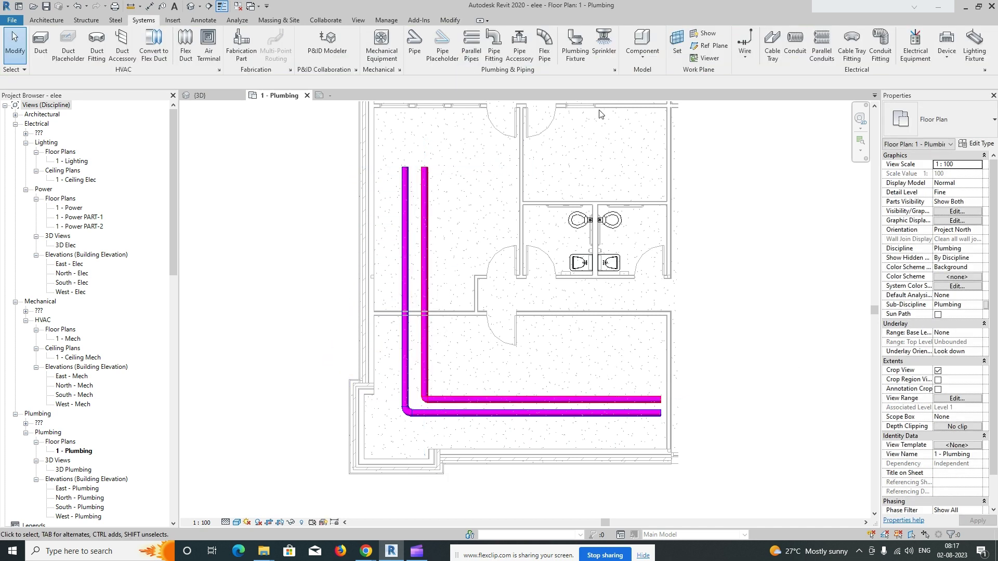
Draw a third L-shaped 200 mm CWP run with the Fire Protection Dry system type, parallel inside the hot-water run.
left_click(414, 44)
left_click(965, 314)
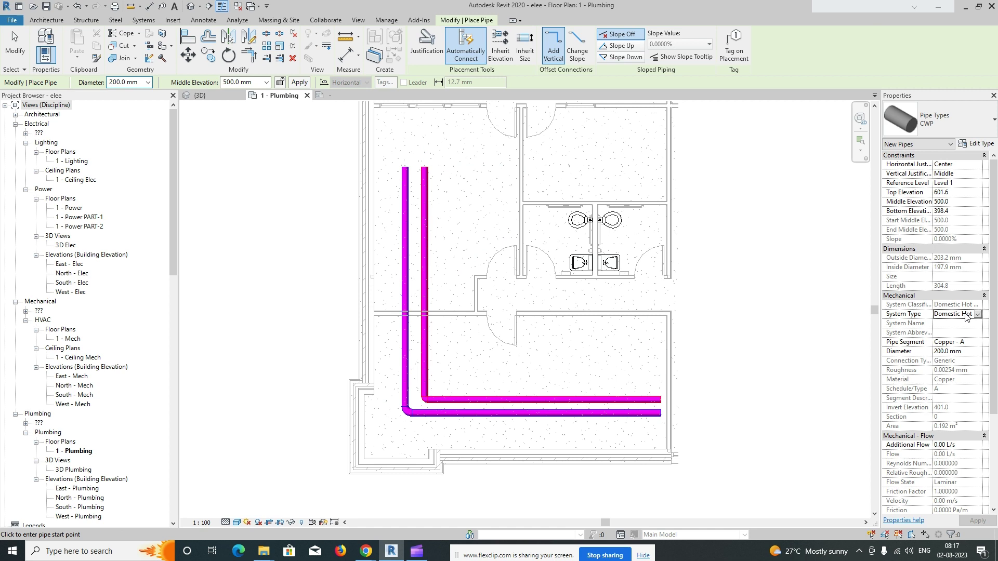
left_click(977, 315)
left_click(941, 338)
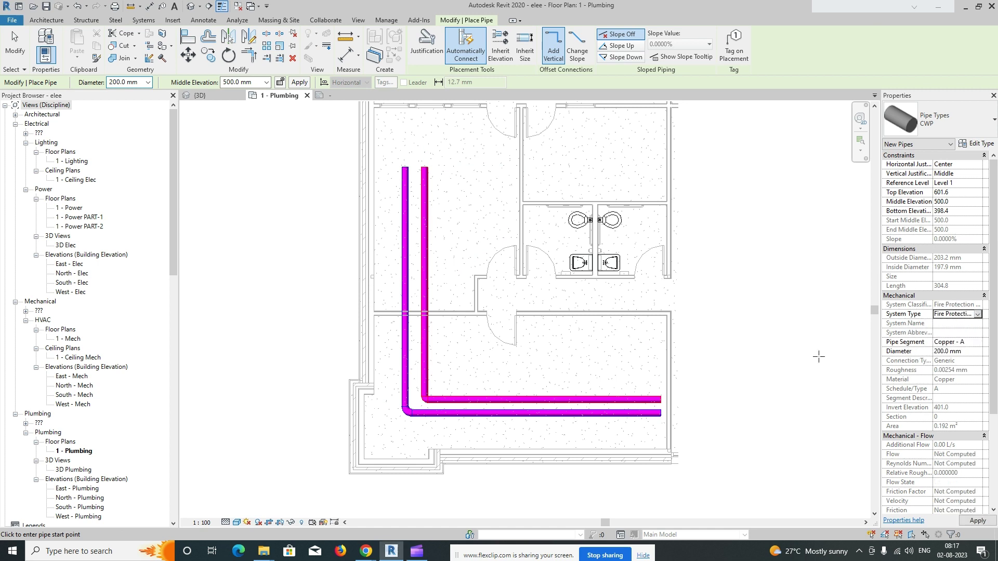
left_click(660, 387)
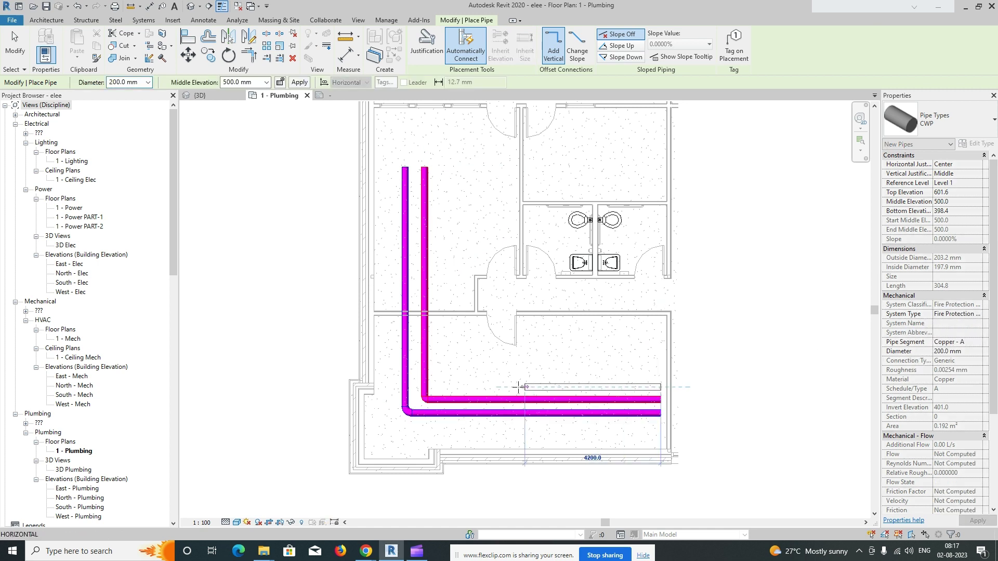
left_click(444, 387)
left_click(444, 168)
key("Escape")
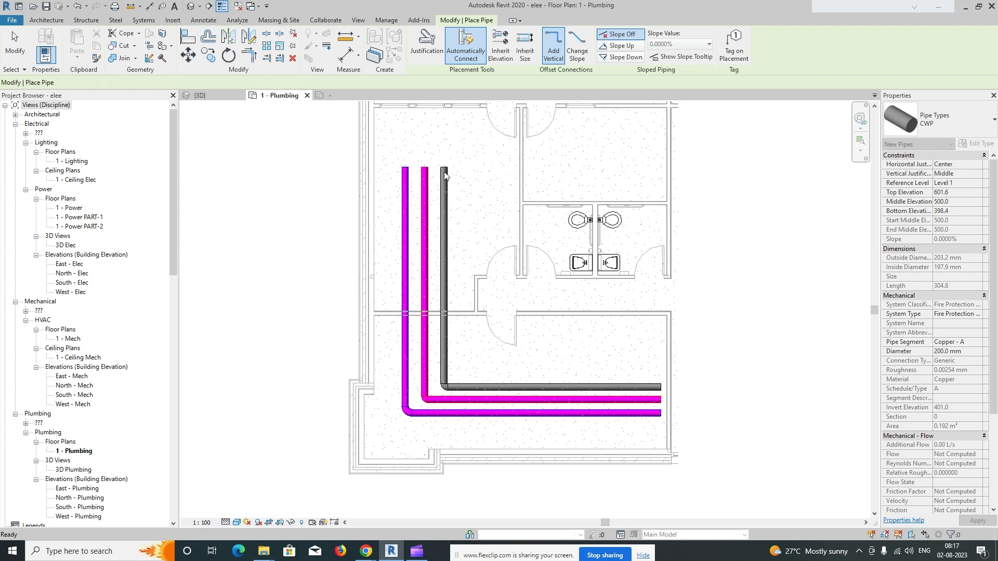
key("Escape")
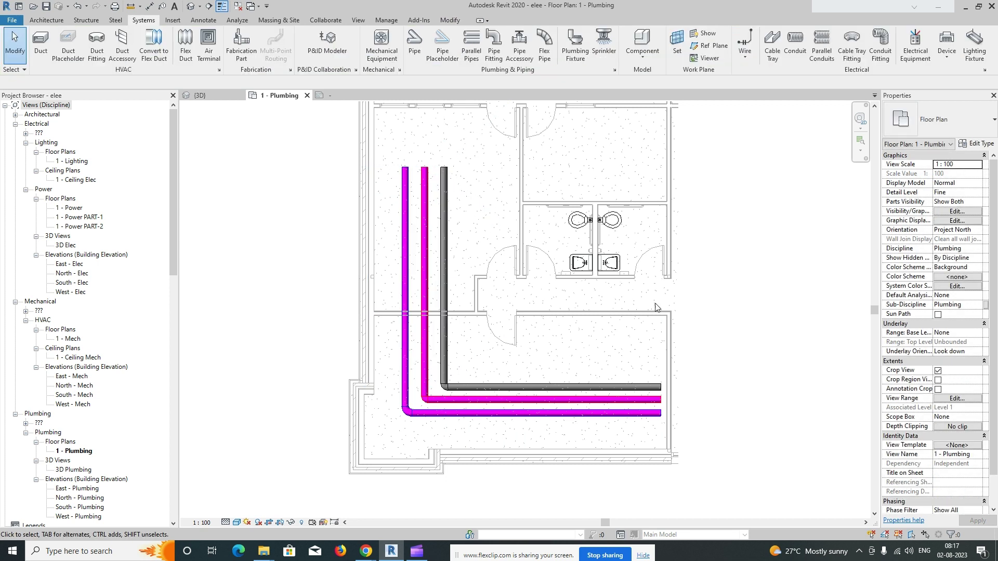
Draw a fourth parallel L-shaped CWP run inside the fire protection pipe, with system type Hydronic Return and 125 mm diameter.
left_click(418, 46)
left_click(978, 314)
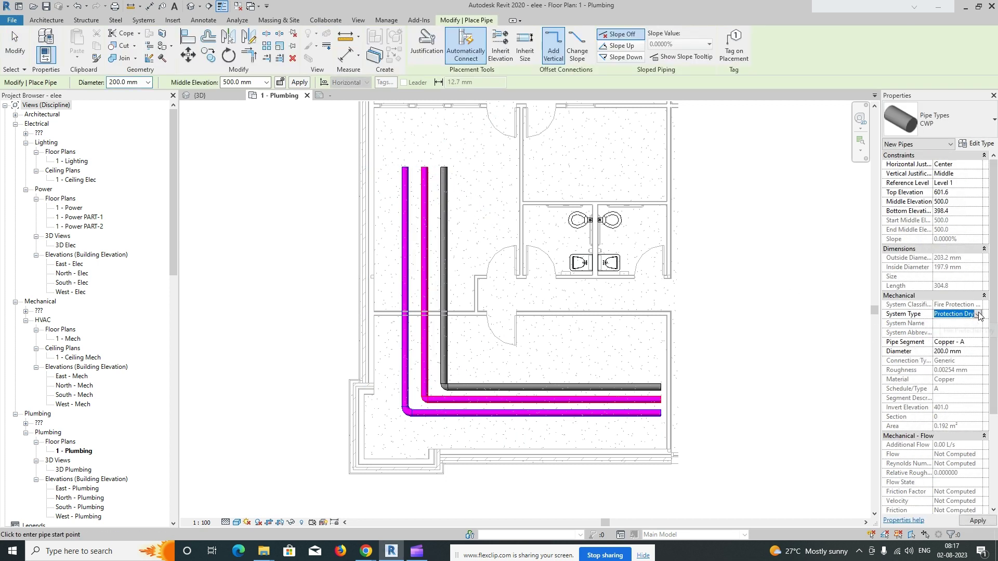
left_click(979, 315)
scroll(943, 348, "down", 1)
scroll(933, 342, "up", 1)
left_click(942, 354)
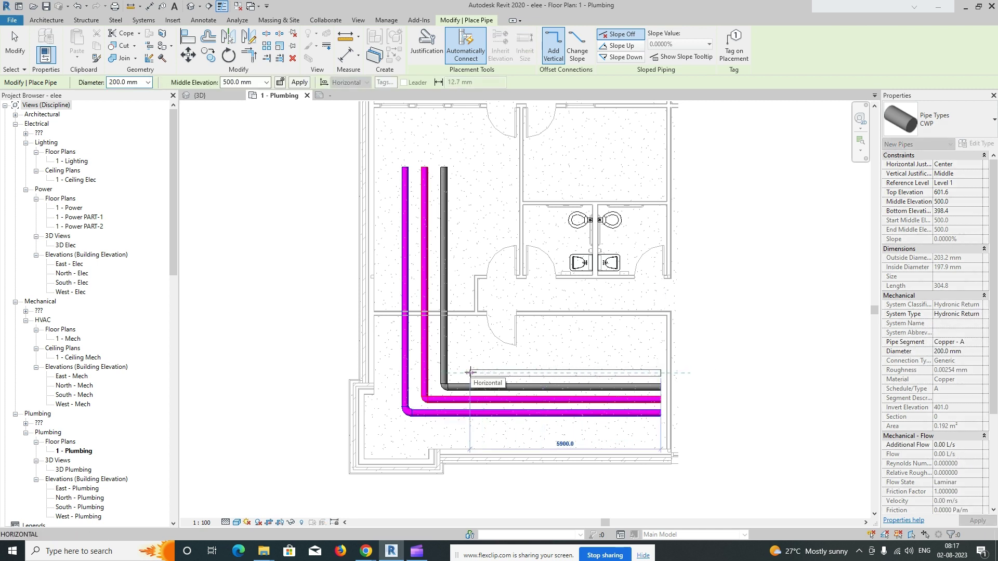
left_click(148, 82)
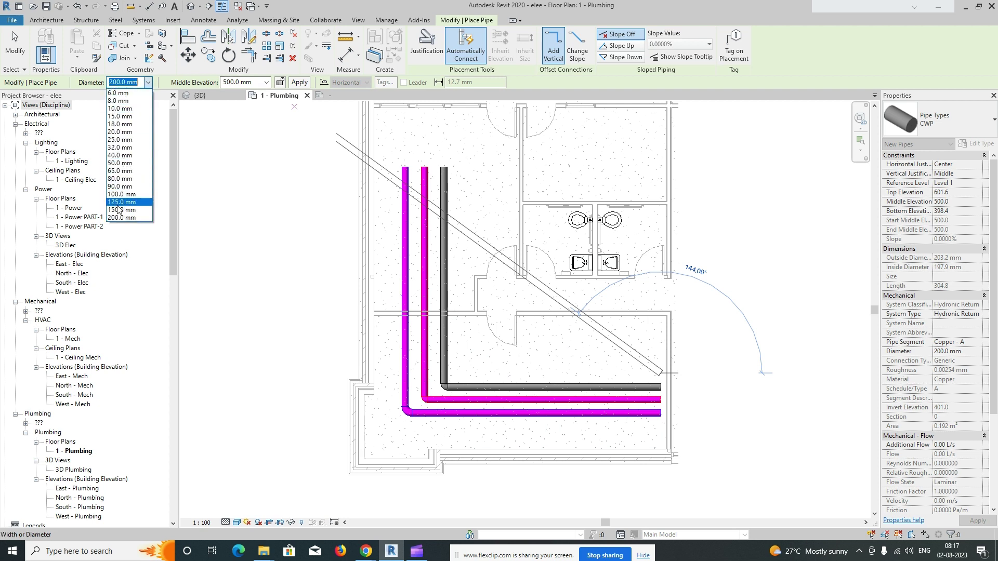
left_click(120, 202)
left_click(463, 373)
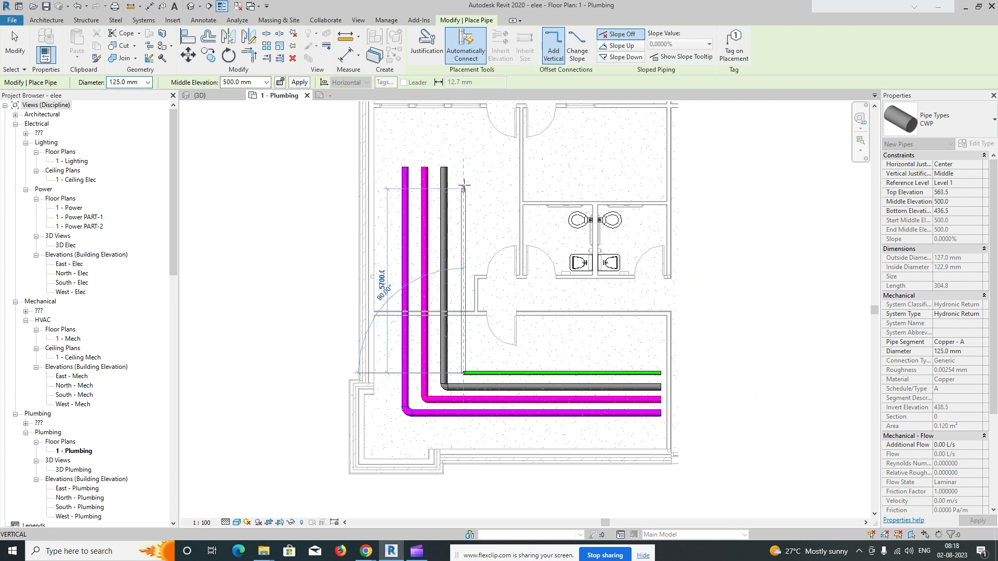
left_click(463, 166)
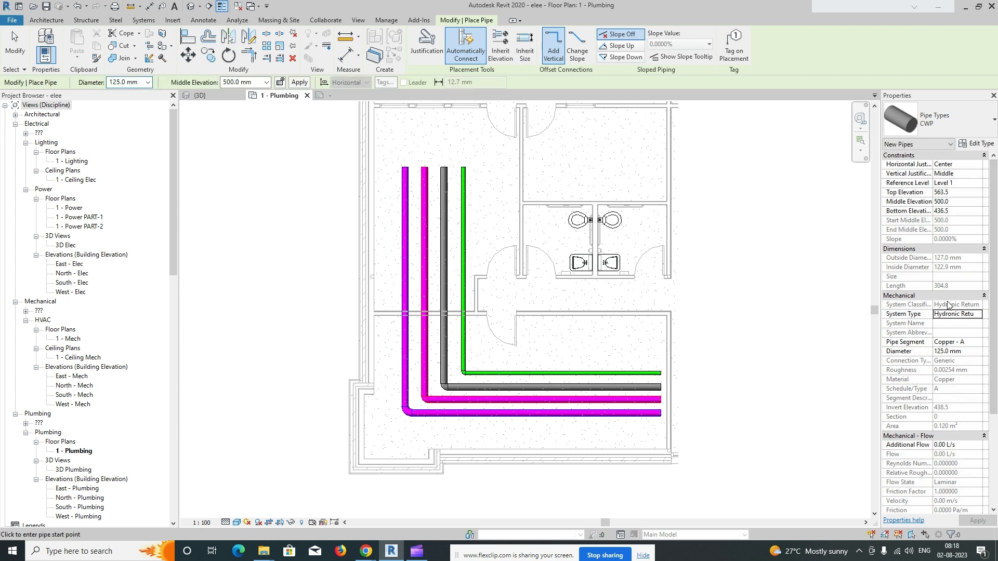
Draw a fifth L-shaped CWP run as the innermost pipe, with system type Hydronic Supply and 200 mm diameter.
left_click(978, 313)
scroll(950, 357, "down", 1)
left_click(937, 348)
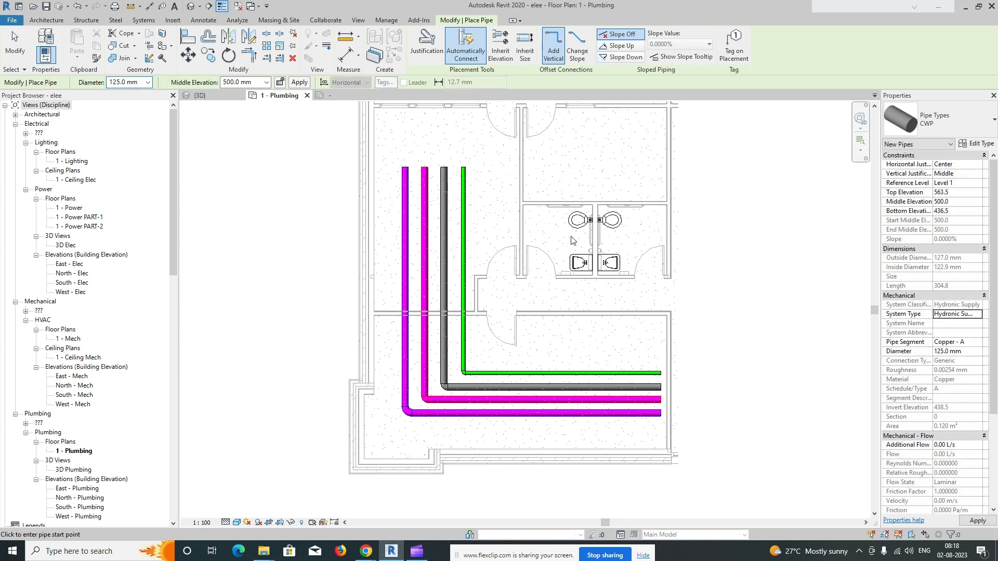
left_click(149, 82)
left_click(128, 217)
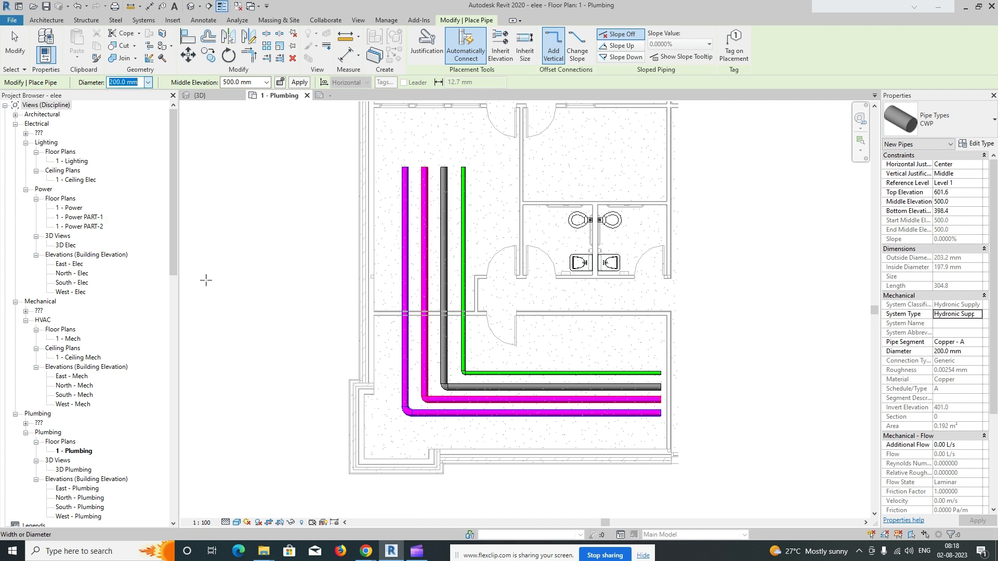
left_click(660, 358)
left_click(488, 359)
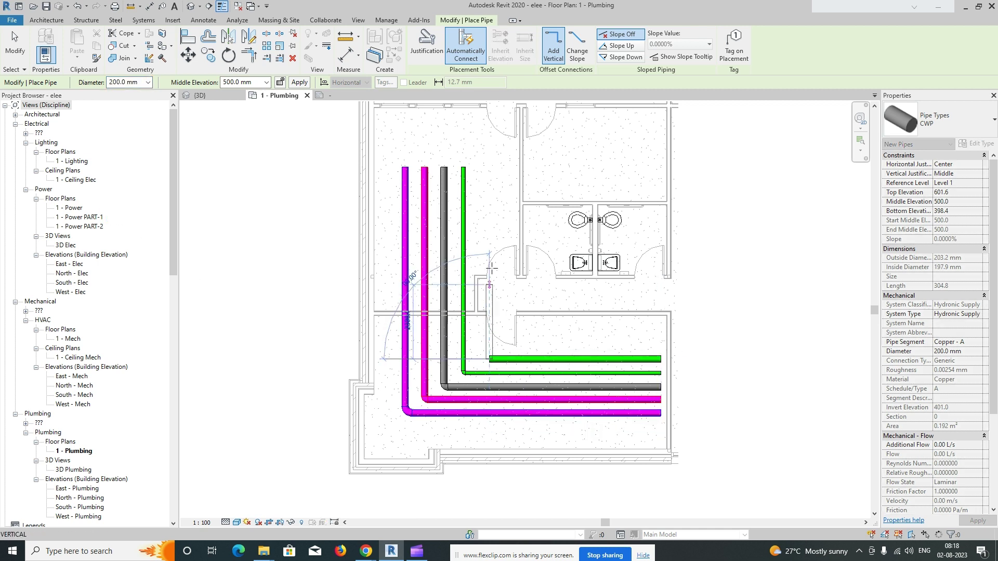
left_click(489, 171)
key("Escape")
key("Escape")
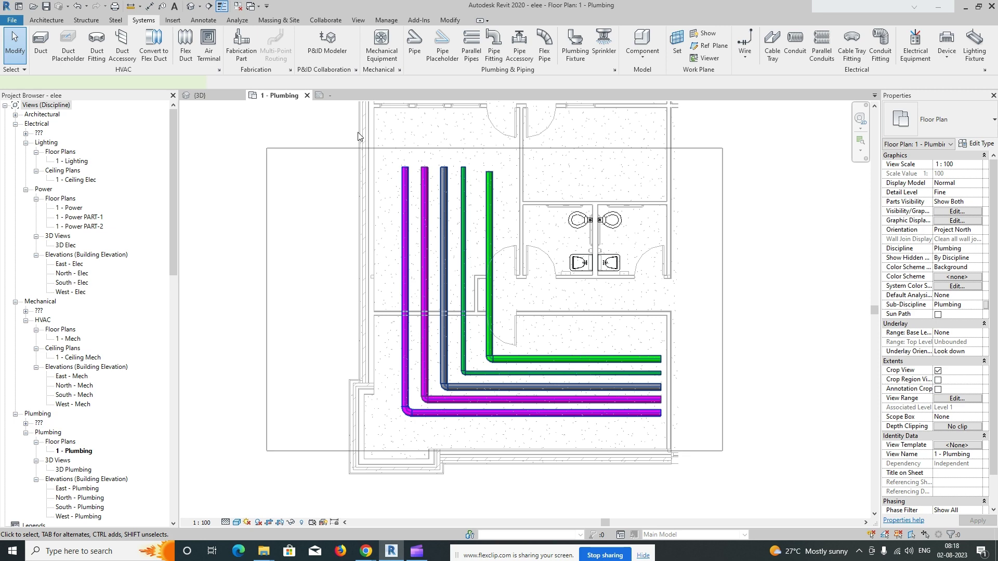
Open the 3D view to show the five parallel pipe runs.
left_click_drag(267, 148, 722, 450)
left_click(191, 6)
middle_click_drag(723, 429, 619, 358)
left_click(617, 358)
scroll(589, 351, "up", 2)
Set the 3D view's visual style to Hidden Line.
left_click(237, 523)
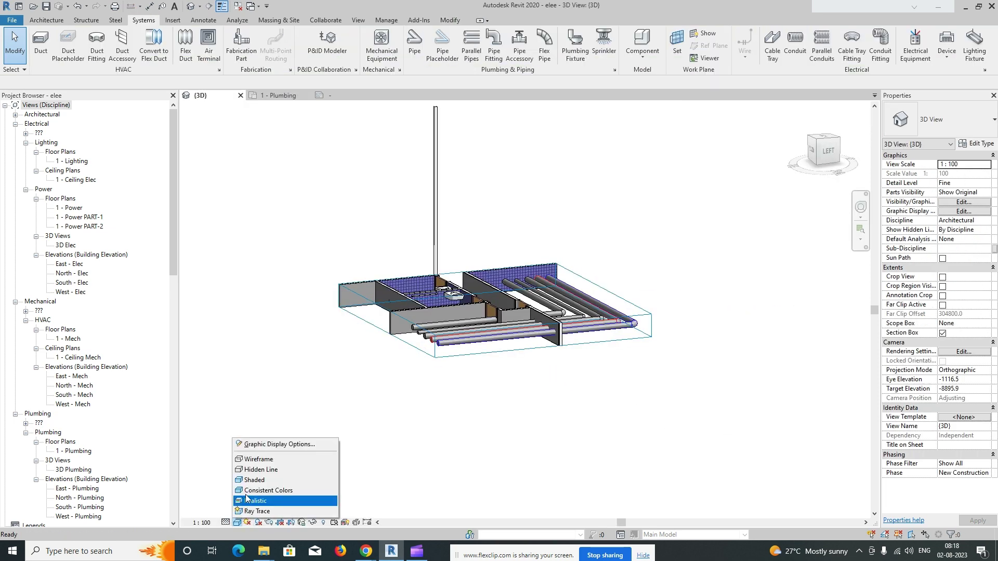
left_click(260, 469)
scroll(598, 336, "up", 2)
middle_click_drag(547, 383, 667, 384, "shift")
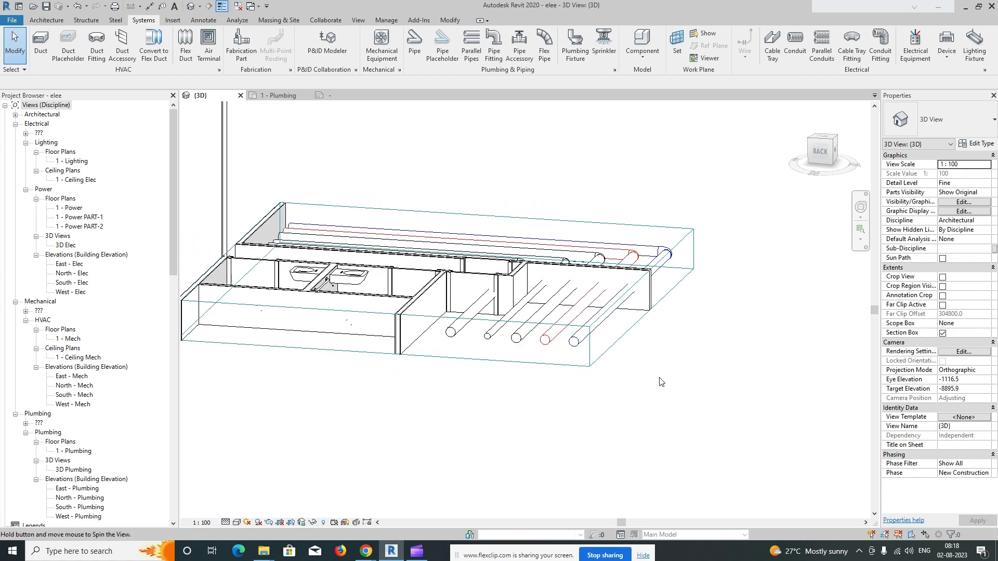
Extend the 3D view's section box downward below the floor.
left_click(622, 337)
left_click_drag(435, 305, 443, 465)
middle_click_drag(449, 399, 720, 403, "shift")
middle_click_drag(489, 398, 252, 527, "shift")
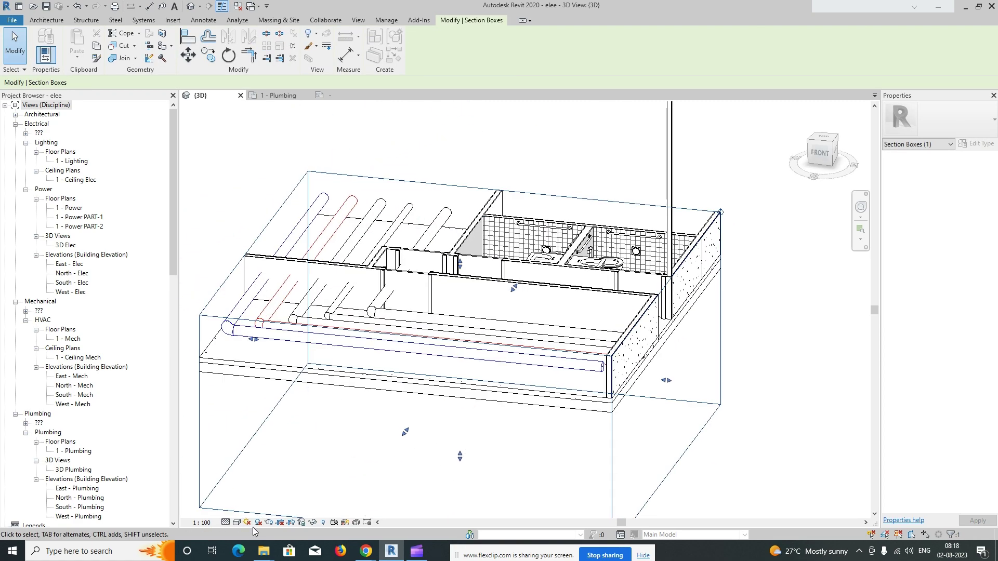
Set the 3D view's visual style to Shaded and extend the section box outward past the exterior wall beside the pipes.
left_click(237, 522)
left_click(332, 476)
mouse_move(339, 470)
middle_mouse_down("shift")
mouse_move(391, 423)
mouse_move(575, 445)
mouse_move(697, 436)
mouse_move(584, 434)
mouse_move(706, 445)
mouse_move(524, 419)
middle_mouse_up("shift")
left_click_drag(496, 361, 546, 375)
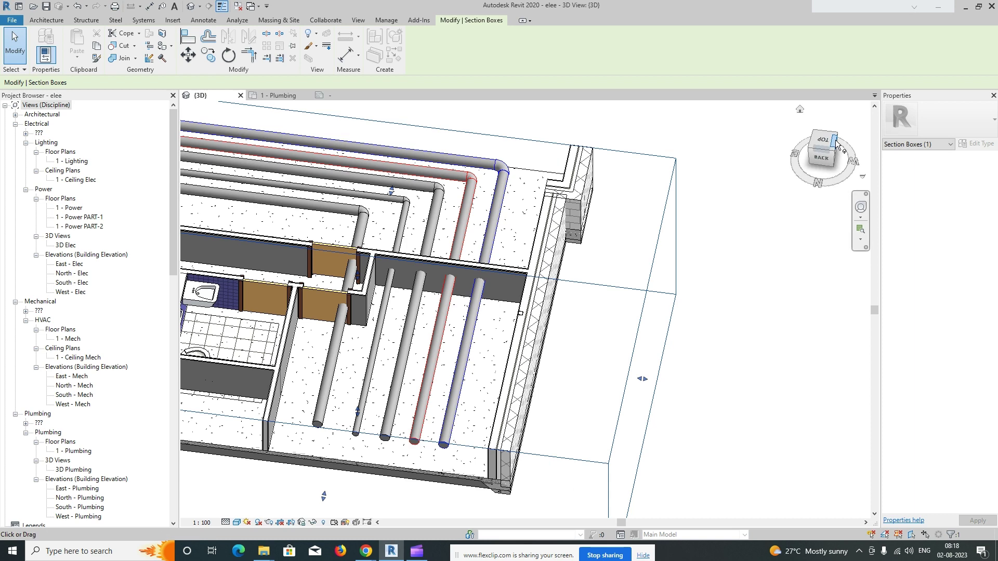
From the top of the 3D view, move the long legs of the pipe runs closer to the exterior wall, starting with the DC pipe.
left_click(832, 139)
left_click(593, 262)
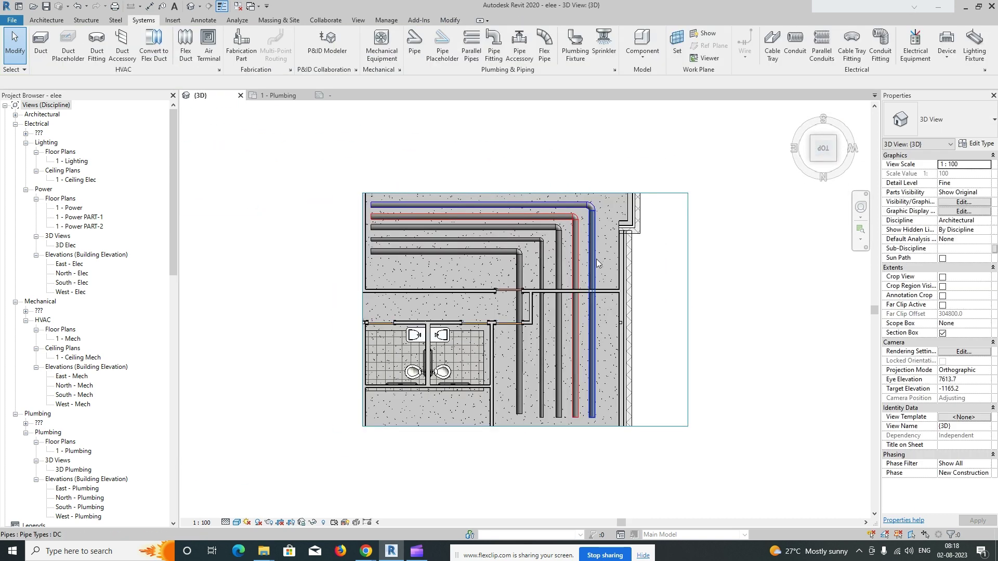
key("Escape")
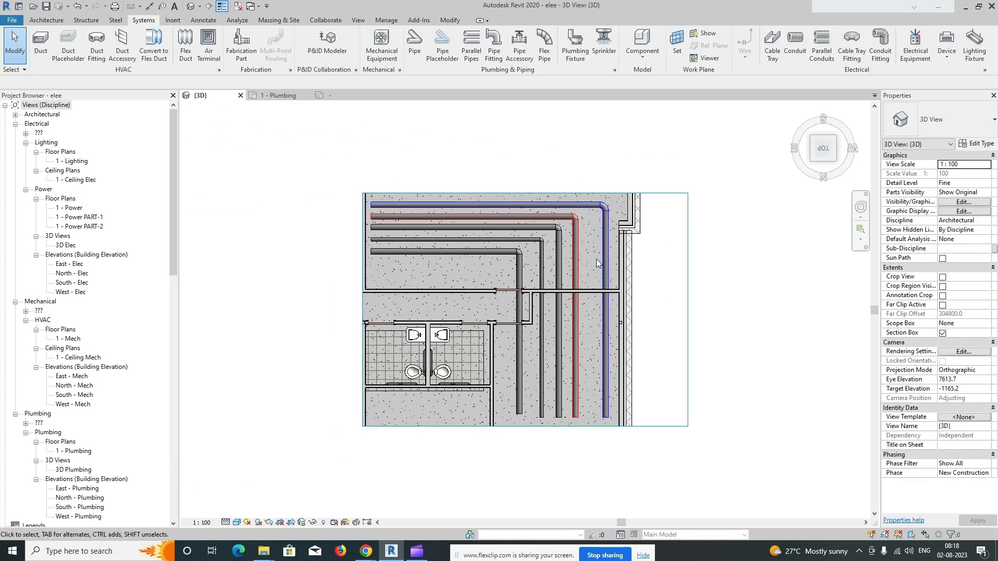
left_click(578, 268)
left_click_drag(589, 268, 549, 279)
left_click(750, 316)
In the plumbing plan, tag the outermost DC pipe's horizontal leg, placing the tag below the building.
left_click(279, 96)
scroll(535, 311, "up", 3)
key("g")
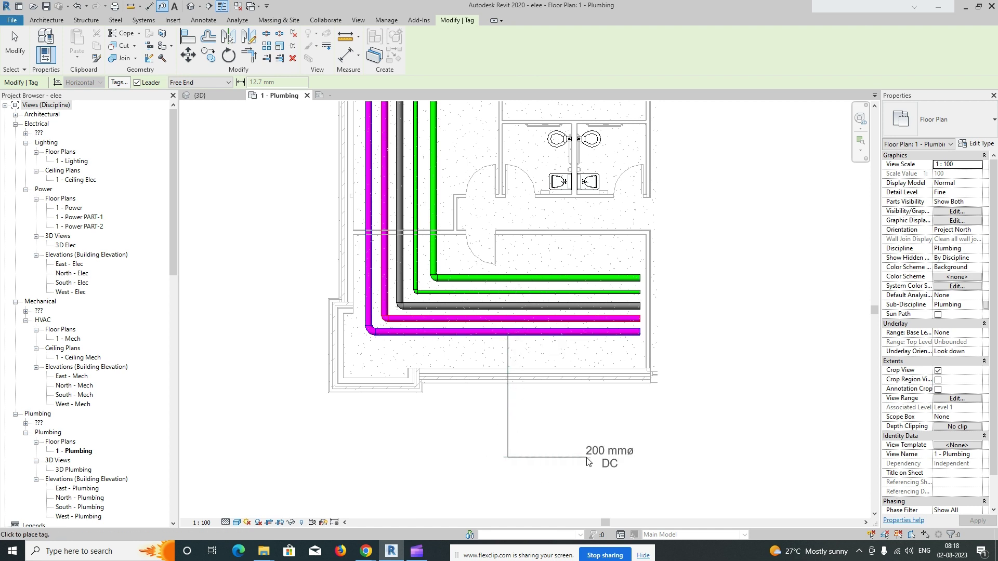
middle_click_drag(600, 448, 587, 394)
Tag the adjacent magenta CWP pipe above the DC tag and lower both tags so they sit evenly apart.
left_click(528, 266)
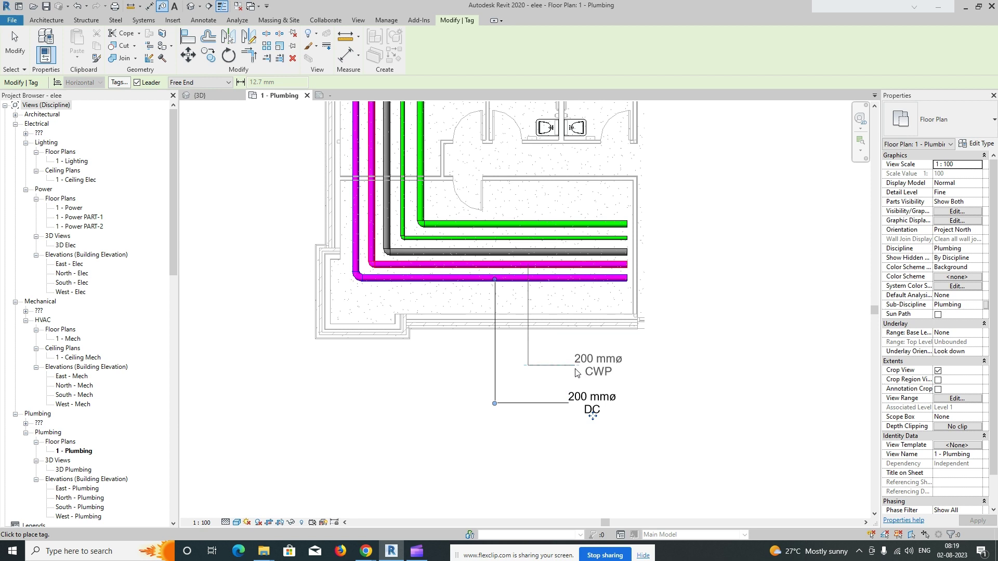
key("Escape")
left_click_drag(597, 399, 598, 414)
left_click(593, 378)
left_click_drag(592, 380, 594, 402)
key("Escape")
Tag the grey middle pipe's horizontal leg and position its tag above the magenta CWP pipe's tag.
middle_click_drag(588, 330, 551, 333)
key("t")
key("t")
key("g")
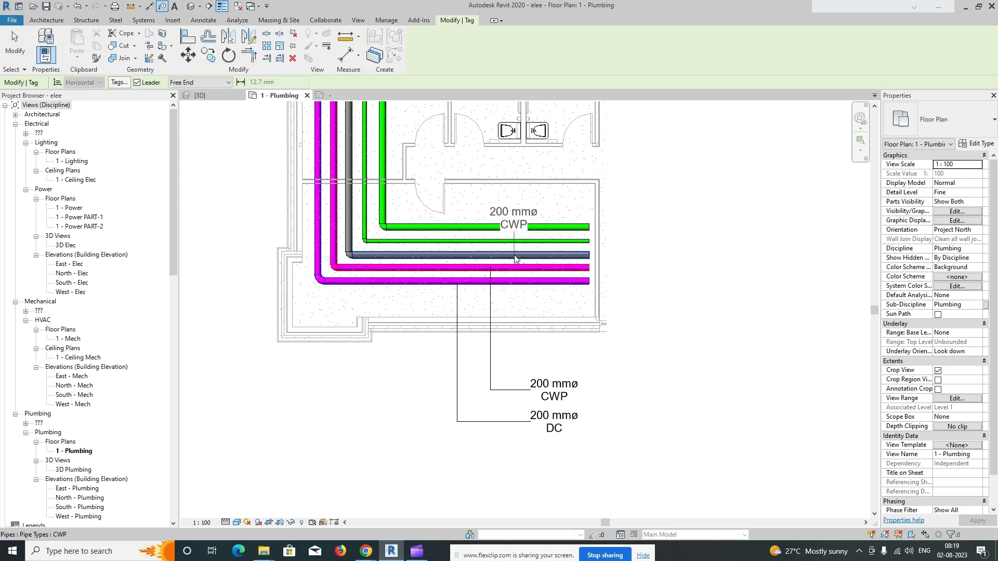
scroll(571, 373, "up", 2)
left_click(571, 372)
key("Escape")
left_click_drag(572, 359, 572, 373)
key("Escape")
Duplicate the grey middle pipe's type as FP-1 and assign it to that horizontal leg.
left_click(530, 223)
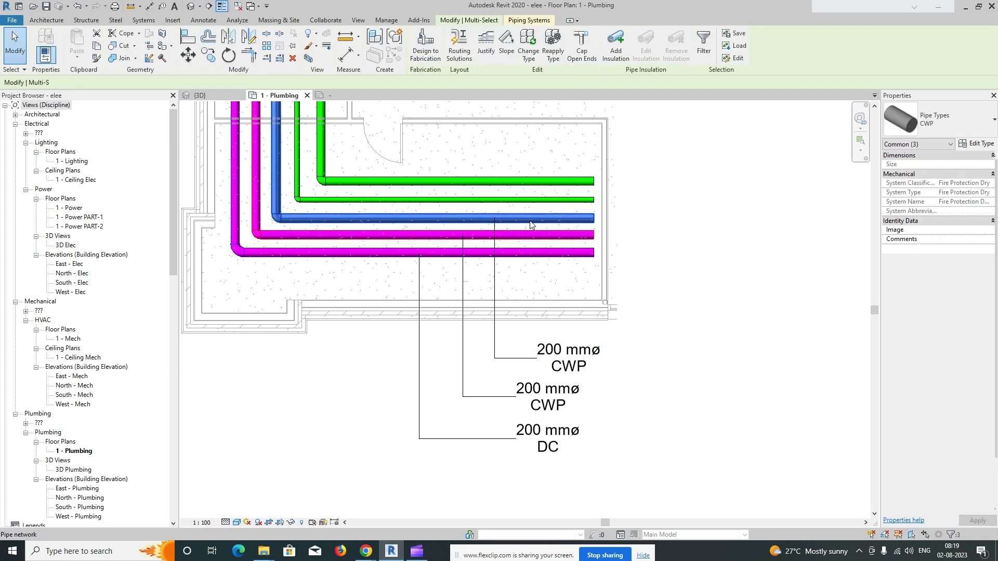
left_click(507, 217)
left_click(976, 144)
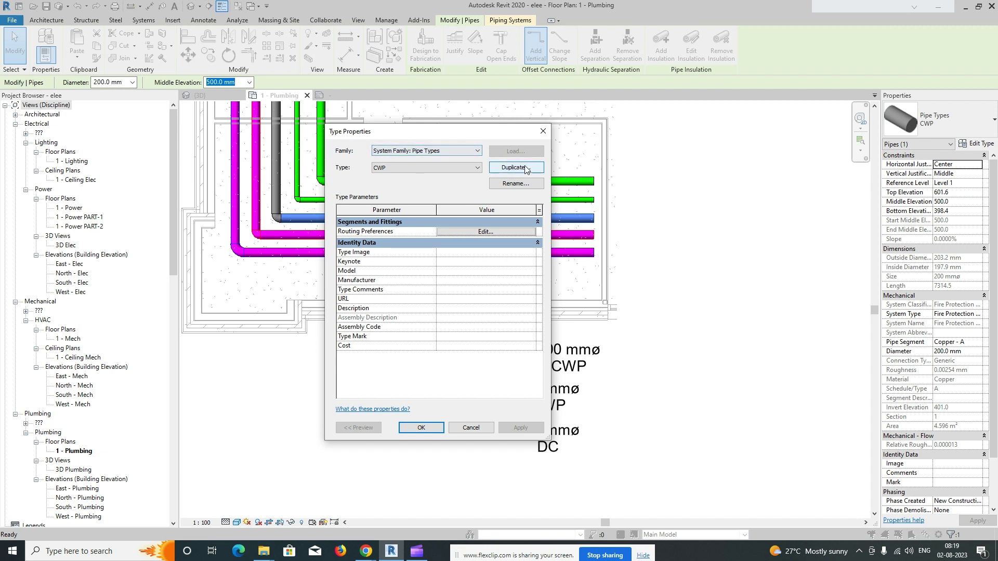
left_click(516, 167)
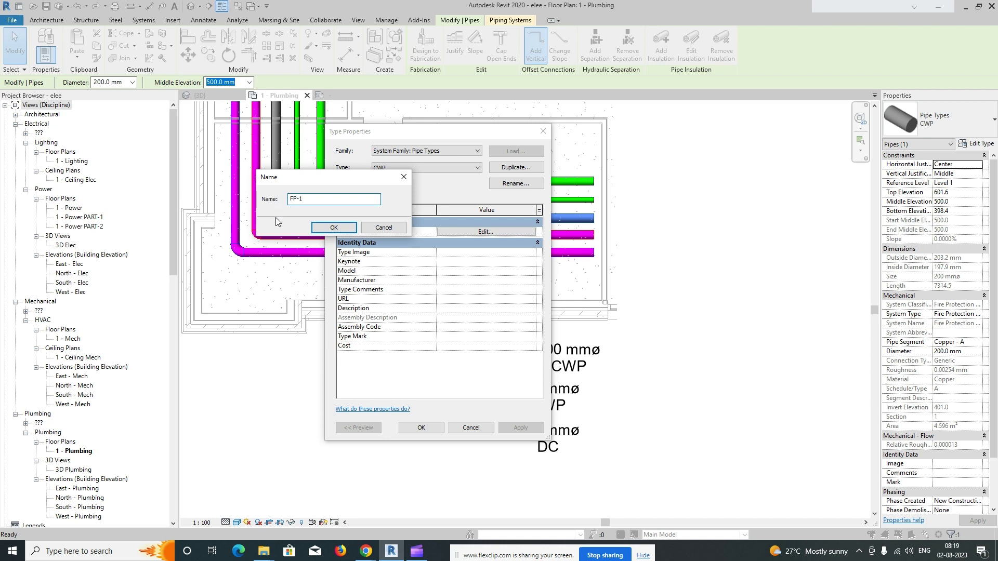
left_click(334, 227)
left_click(421, 427)
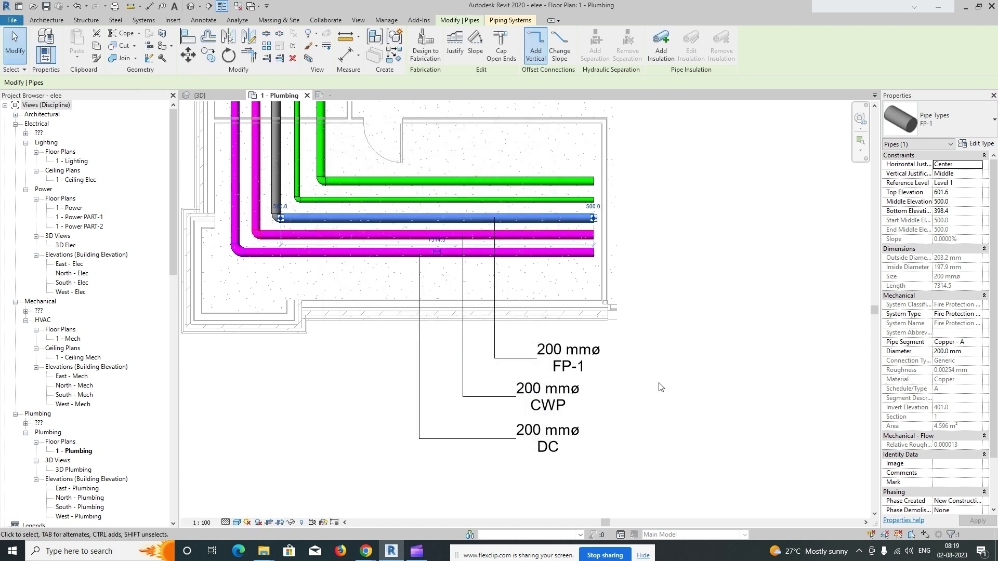
Open the pipe size tag's family from the DC tag and open its label's parameters.
scroll(570, 379, "down", 1)
left_click(505, 427)
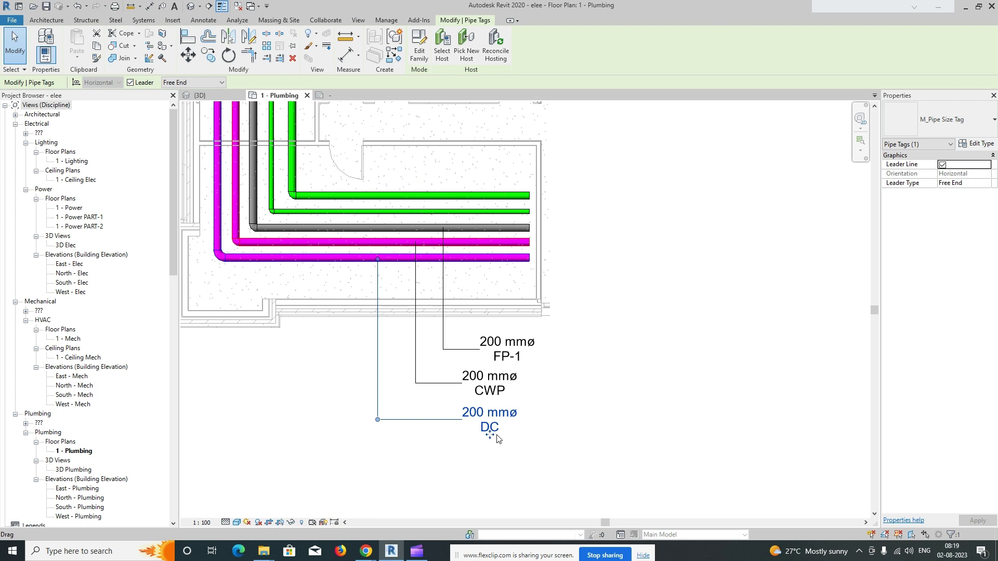
left_click(500, 432)
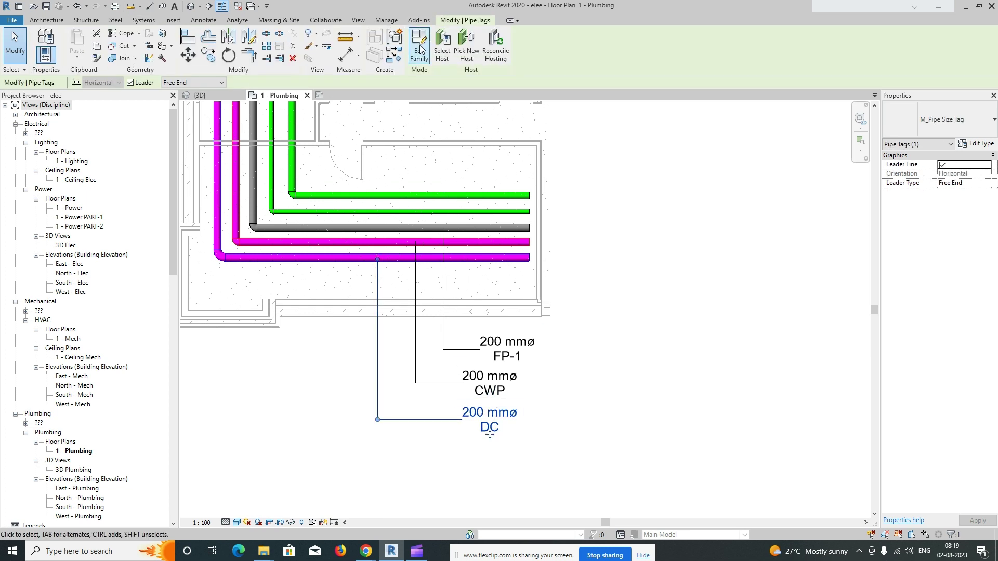
left_click(420, 52)
left_click(546, 283)
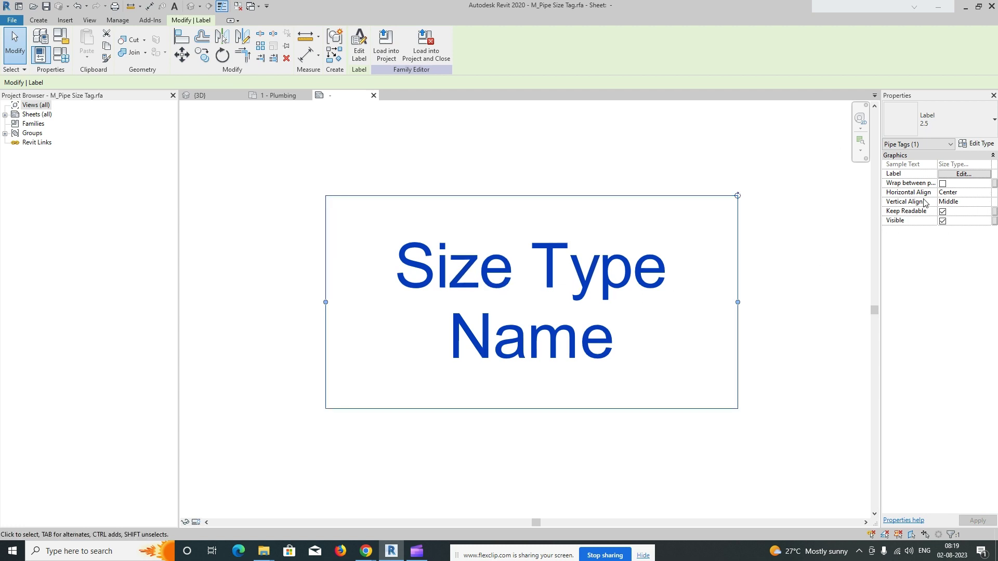
left_click(962, 174)
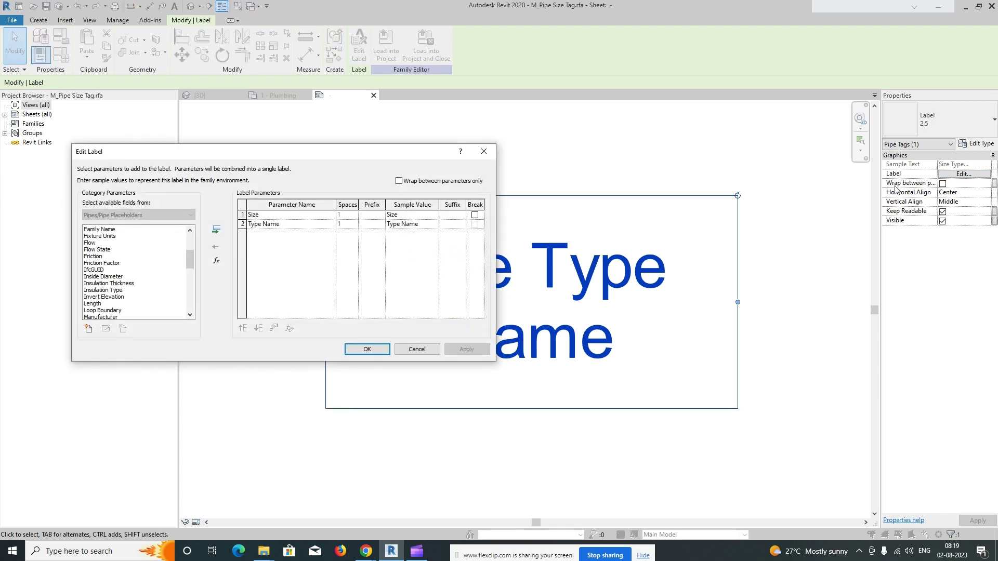
Examine the pipe category parameters available for the tag label, down to the system and type fields.
left_click_drag(369, 158, 536, 140)
scroll(301, 242, "down", 9)
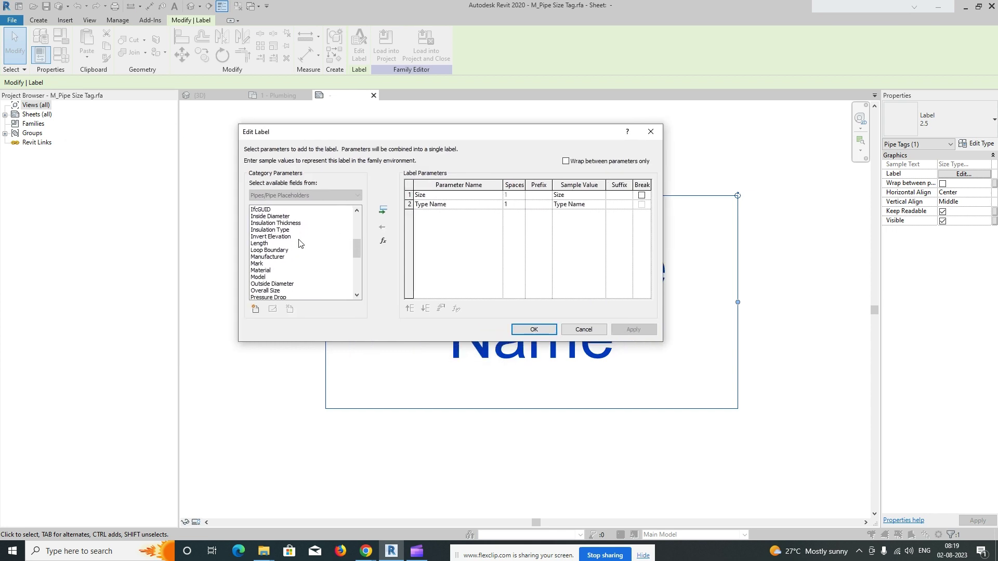
left_click(300, 242)
scroll(300, 245, "down", 2)
scroll(299, 246, "down", 2)
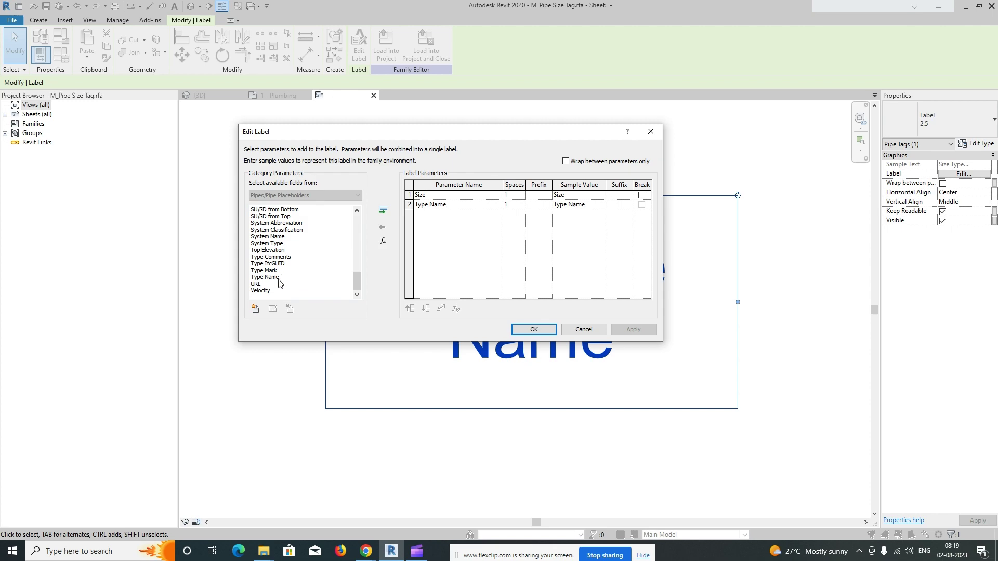
scroll(272, 281, "up", 4)
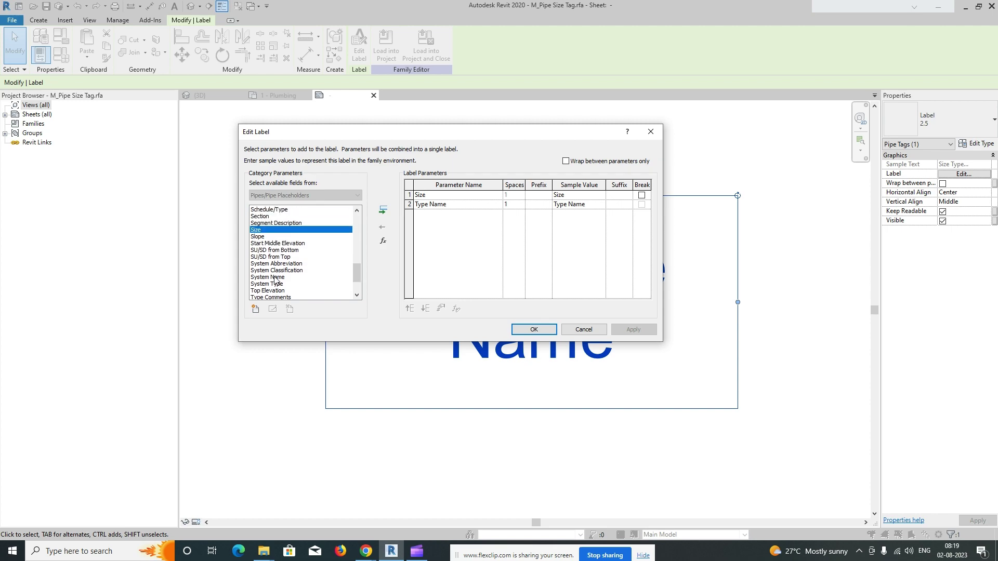
Tag the horizontal leg of the innermost green CWP pipe, placing the tag outside the building beside the toilet rooms.
middle_click_drag(488, 320, 493, 349)
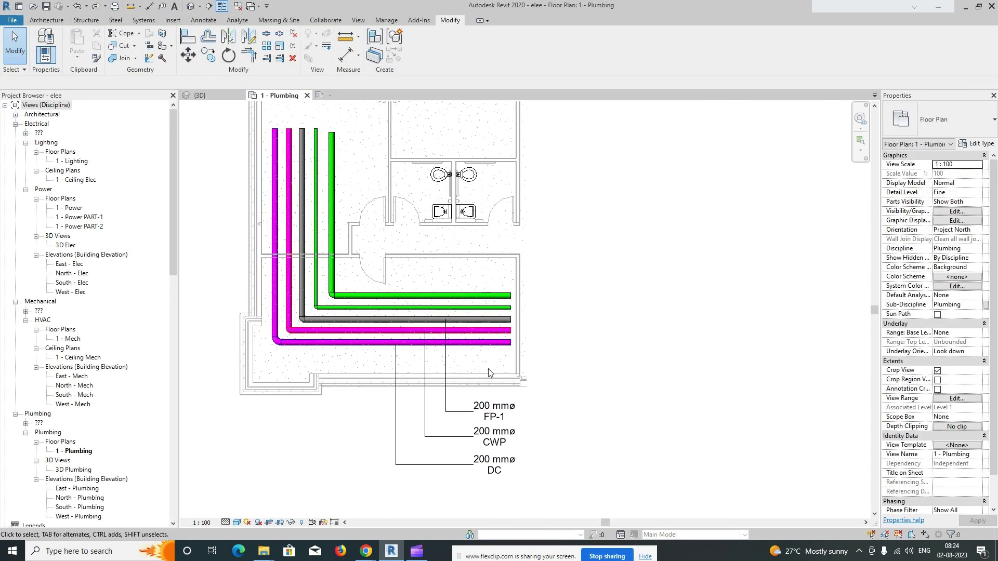
key("t")
key("g")
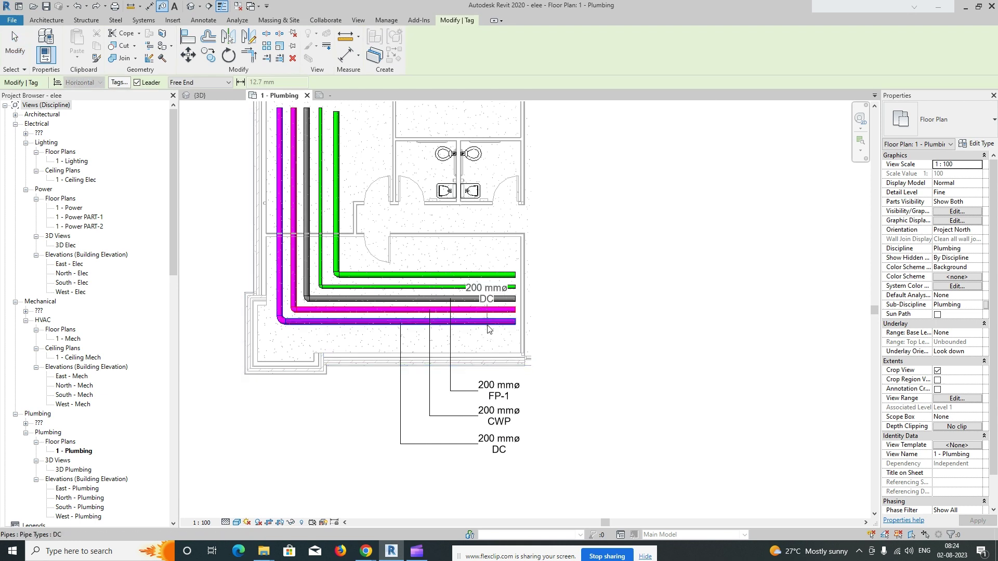
left_click(477, 278)
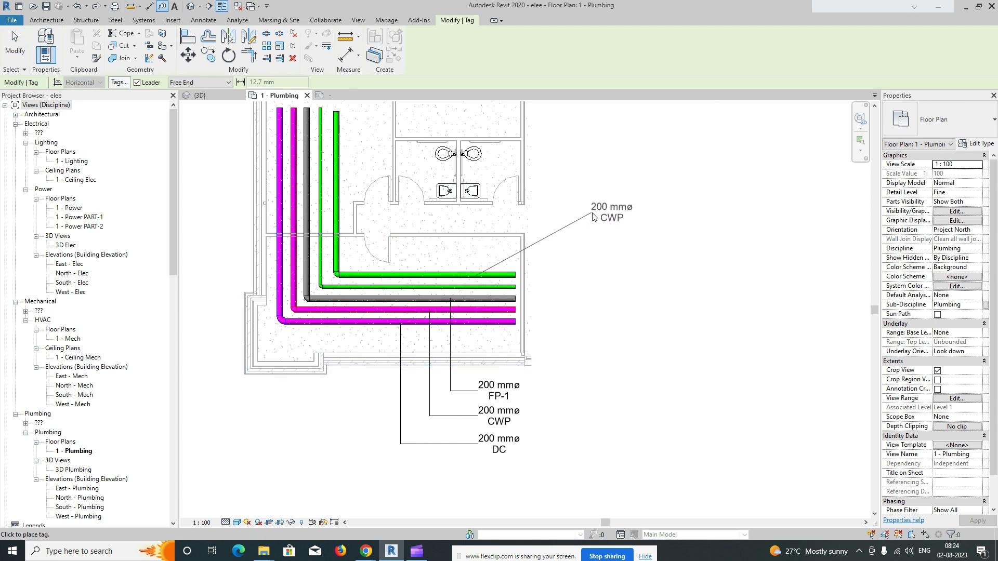
key("Escape")
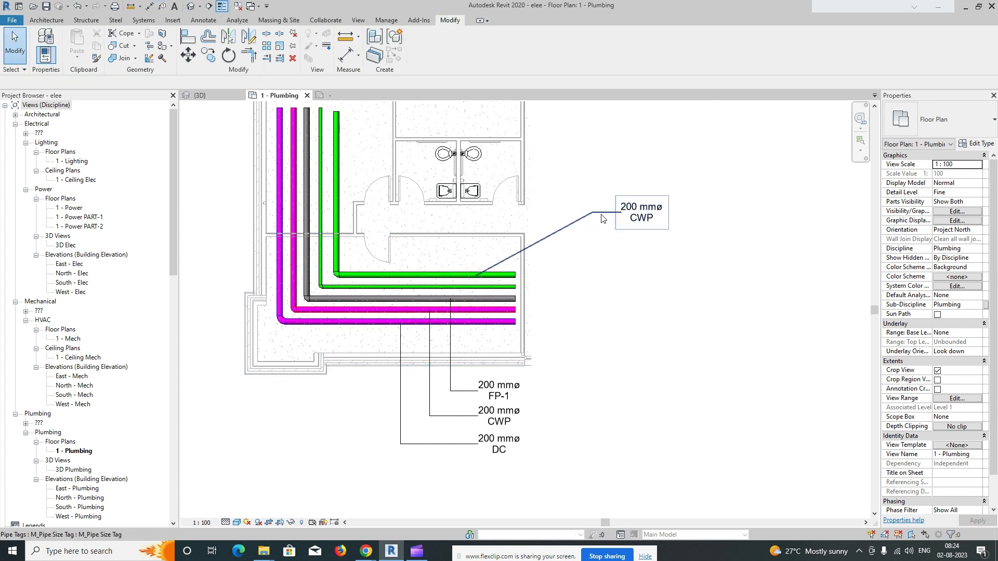
Straighten the new CWP tag's leader into a right angle and move the tag closer to its pipe.
left_click(624, 215)
left_click_drag(591, 213, 473, 213)
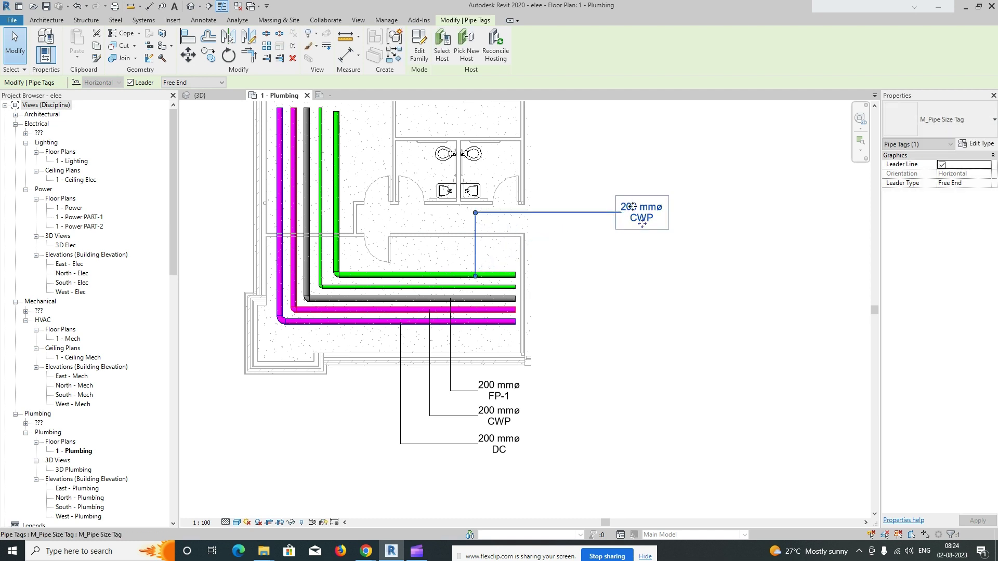
left_click_drag(572, 228, 569, 227)
left_click_drag(425, 215, 475, 213)
left_click_drag(570, 225, 570, 250)
left_click(551, 265)
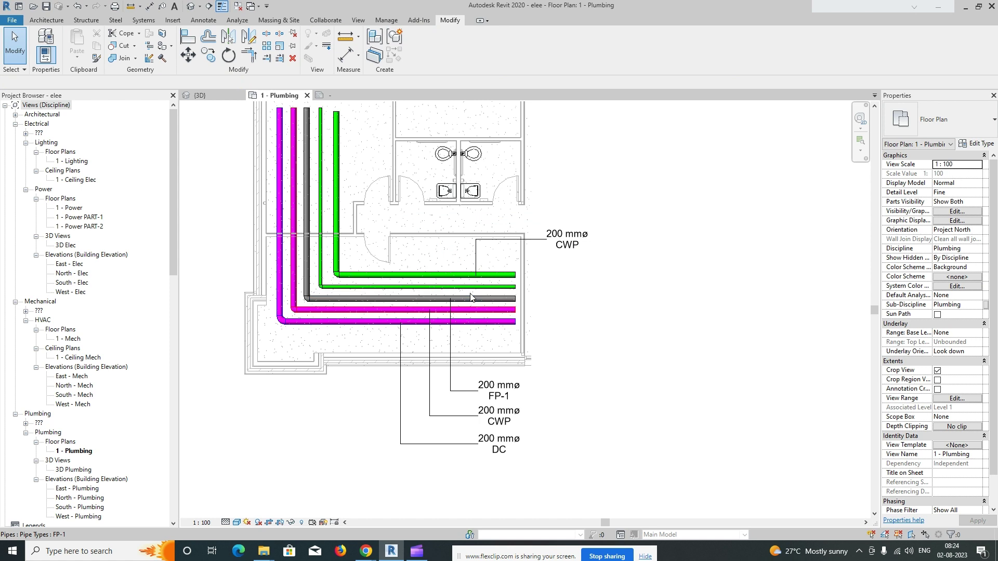
Tag the thinner green CWP pipe above the neighbouring CWP tag and align its leader elbow vertically over the pipe.
key("t")
key("g")
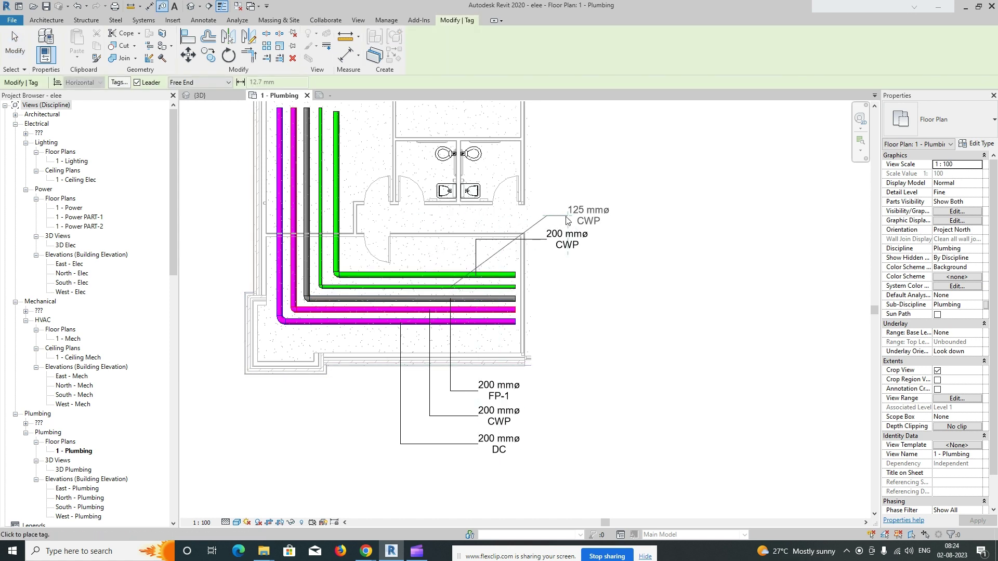
left_click_drag(546, 216, 450, 216)
middle_click_drag(400, 244, 423, 317)
scroll(423, 317, "down", 1)
middle_click_drag(445, 283, 444, 270)
key("Escape")
middle_click_drag(453, 307, 466, 324)
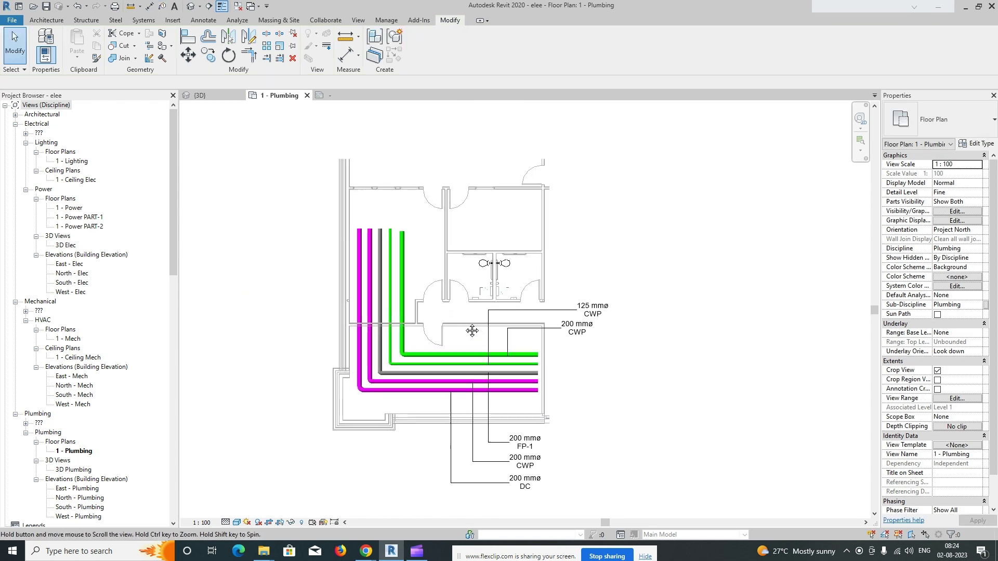
Enclose the pipe runs and surrounding rooms in a 3D section box with Selection Box, and return to the plumbing plan.
scroll(416, 291, "up", 2)
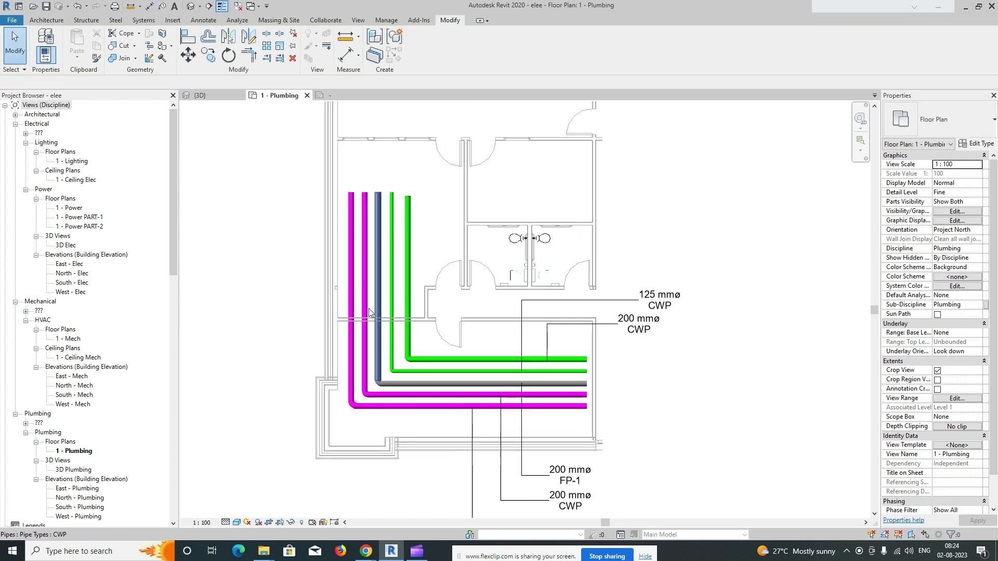
scroll(391, 288, "down", 1)
left_click_drag(281, 222, 536, 431)
scroll(537, 429, "down", 2)
left_click(352, 281)
left_click_drag(359, 265, 658, 441)
left_click(308, 59)
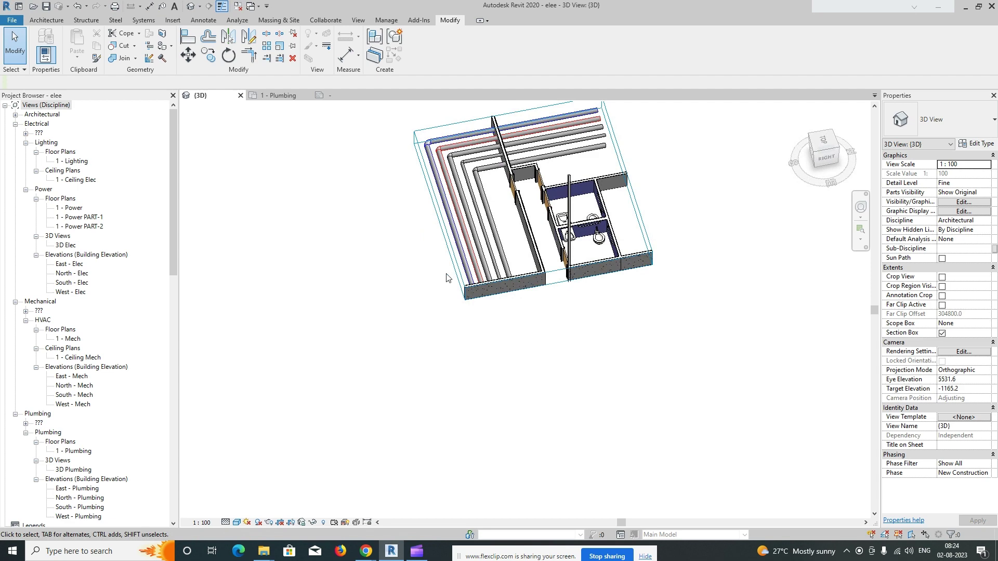
left_click(279, 96)
scroll(438, 298, "up", 4)
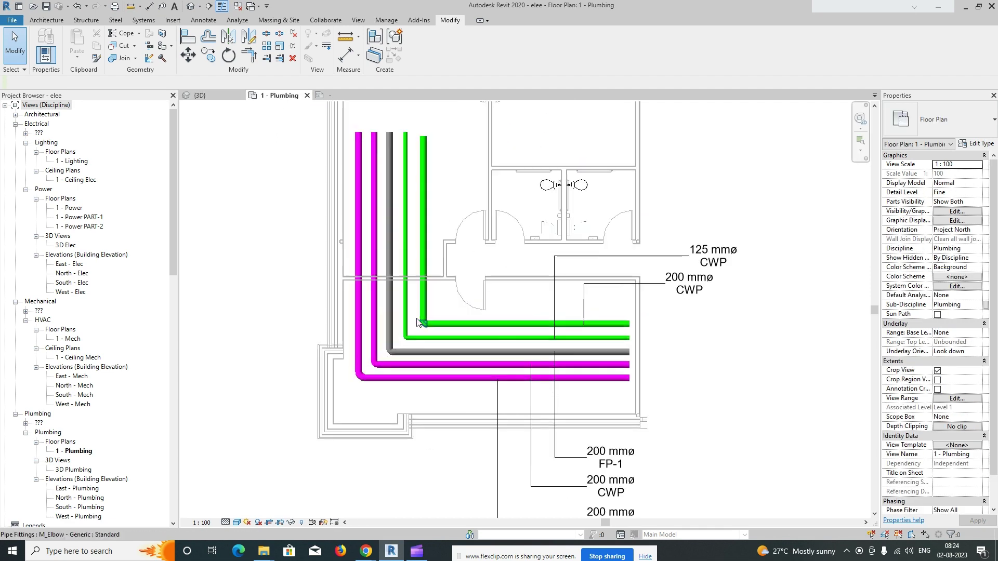